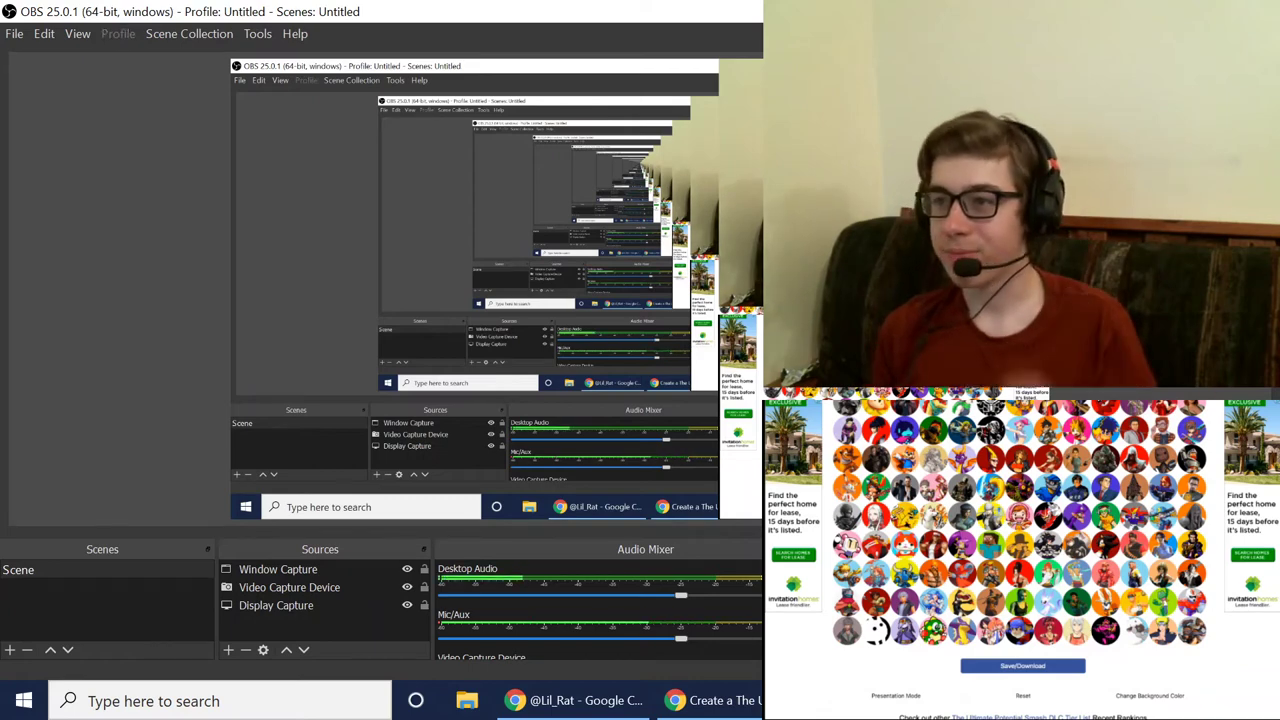
{"action": "scroll", "coordinate": [1020, 550], "scroll_direction": "up", "scroll_amount": 1}
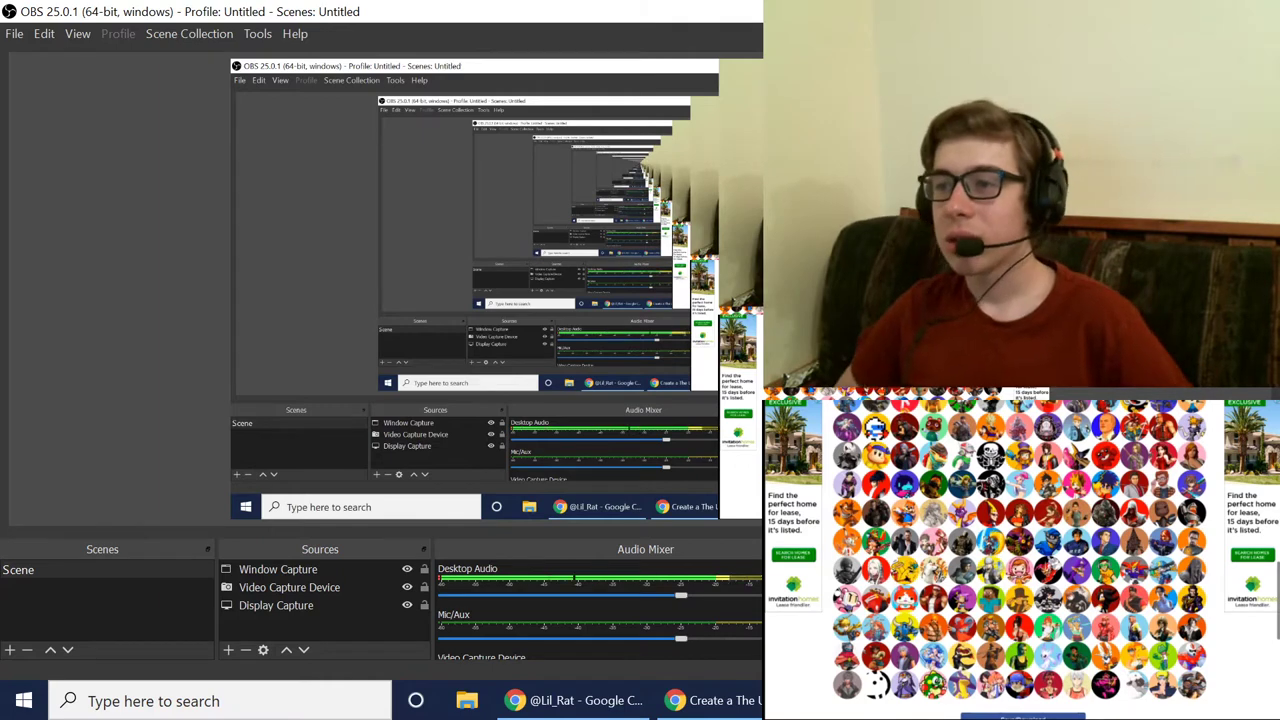
{"action": "scroll", "coordinate": [1020, 550], "scroll_direction": "up", "scroll_amount": 2}
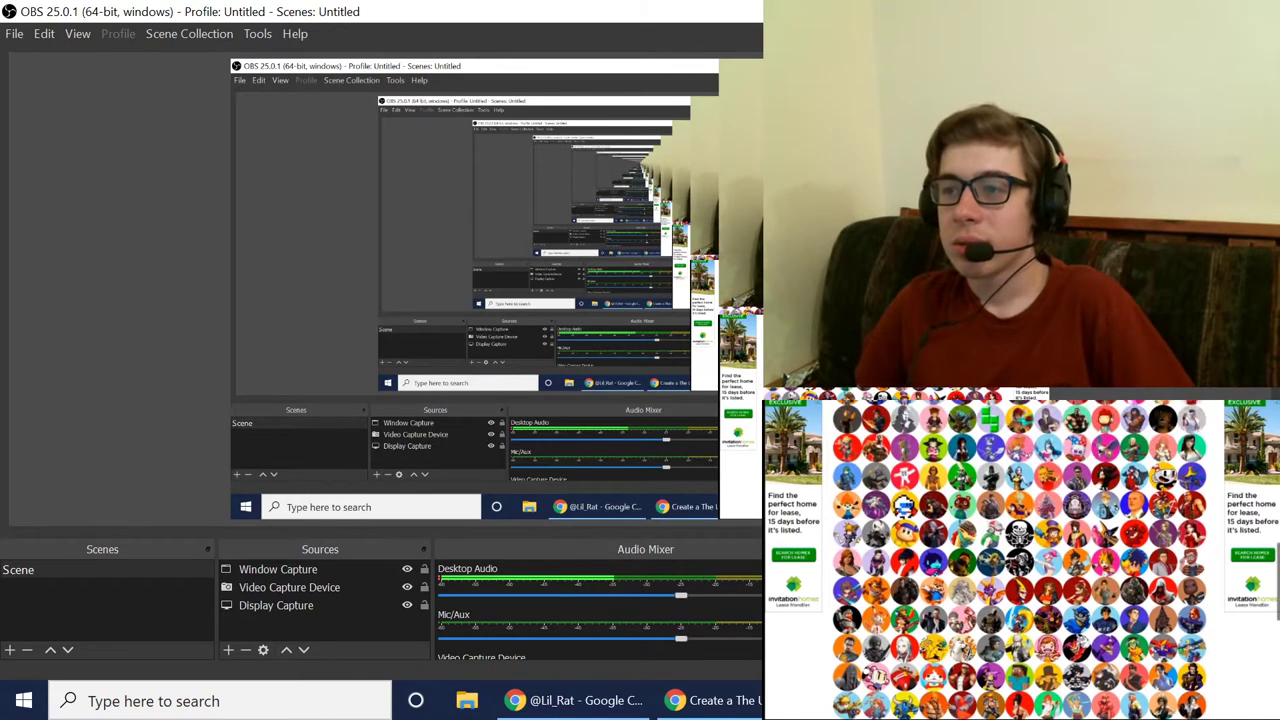
{"action": "scroll", "coordinate": [1020, 550], "scroll_direction": "up", "scroll_amount": 2}
{"action": "scroll", "coordinate": [1020, 550], "scroll_direction": "up", "scroll_amount": 2}
{"action": "scroll", "coordinate": [1020, 550], "scroll_direction": "up", "scroll_amount": 2}
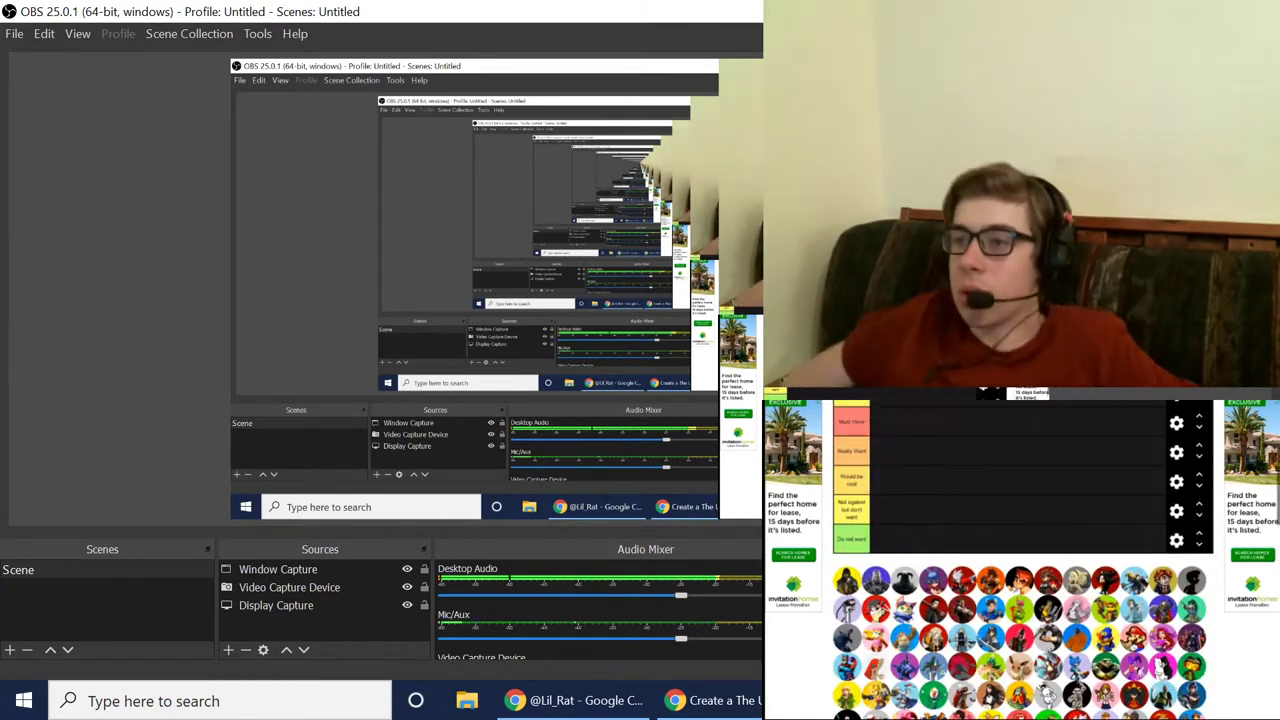
{"action": "scroll", "coordinate": [1020, 560], "scroll_direction": "up", "scroll_amount": 2}
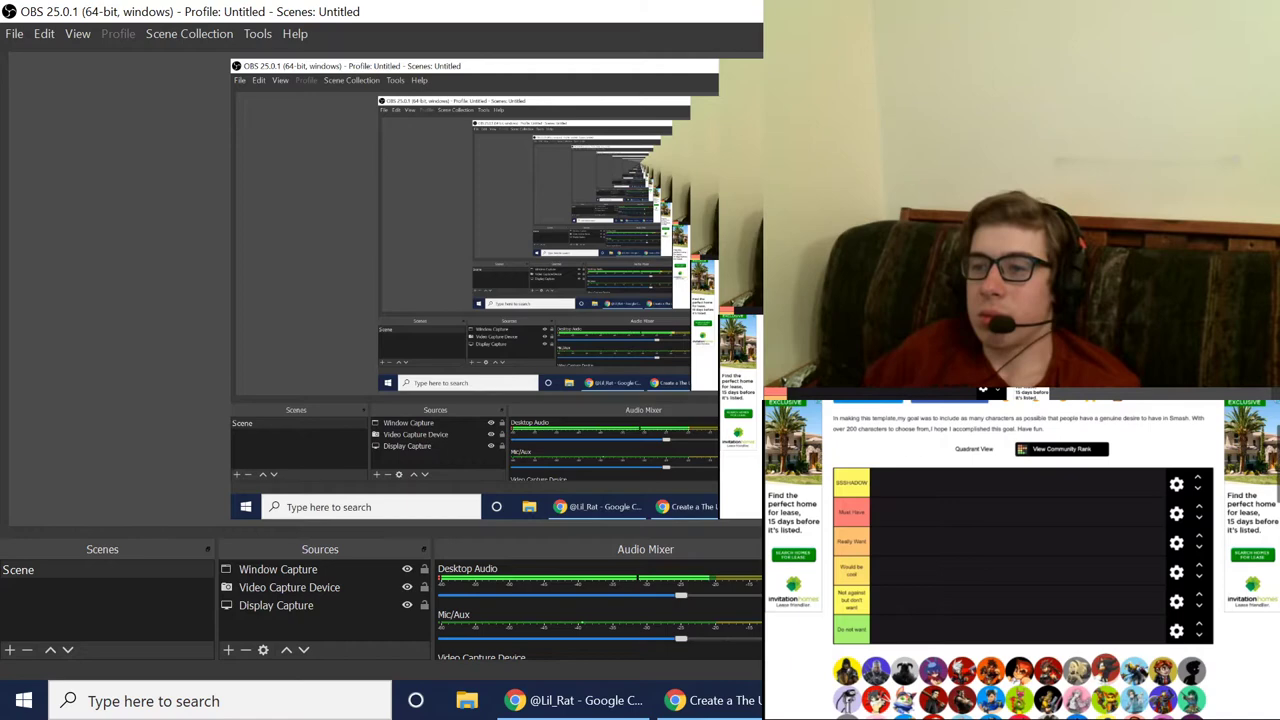
Step: Drop the red-and-black character into the top SSSHADOW tier, then switch to the recording software
{"action": "left_click_drag", "start_coordinate": [961, 670], "coordinate": [884, 483]}
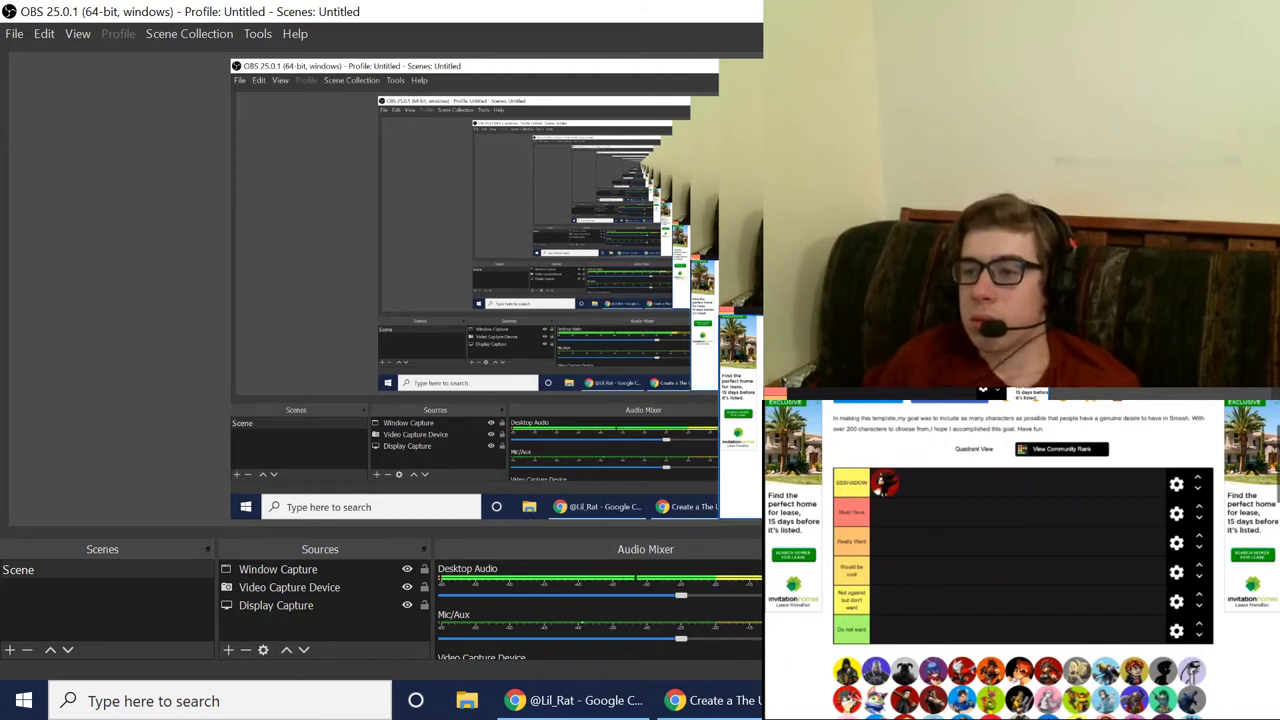
{"action": "scroll", "coordinate": [1020, 550], "scroll_direction": "down", "scroll_amount": 1}
{"action": "left_click", "coordinate": [1224, 395]}
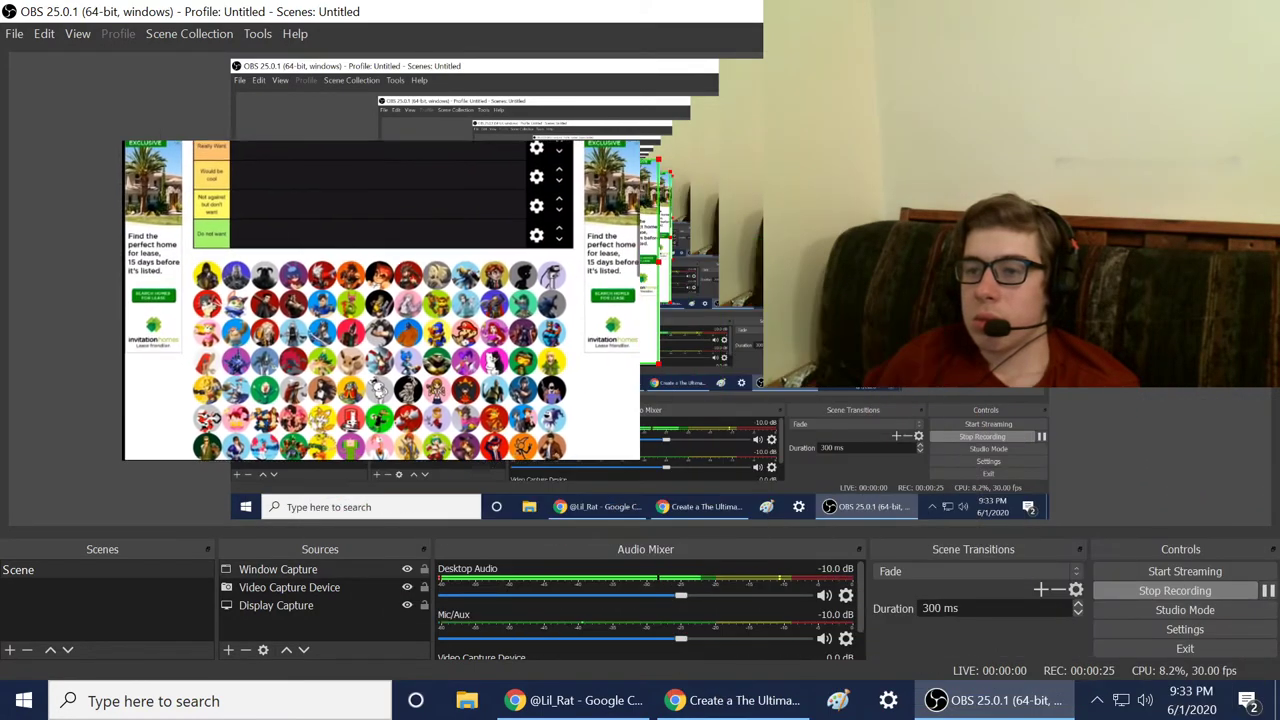
Step: Reposition the tier-list Window Capture to the preview's top-left and drag its corner to enlarge it
{"action": "left_click_drag", "start_coordinate": [571, 336], "coordinate": [520, 278]}
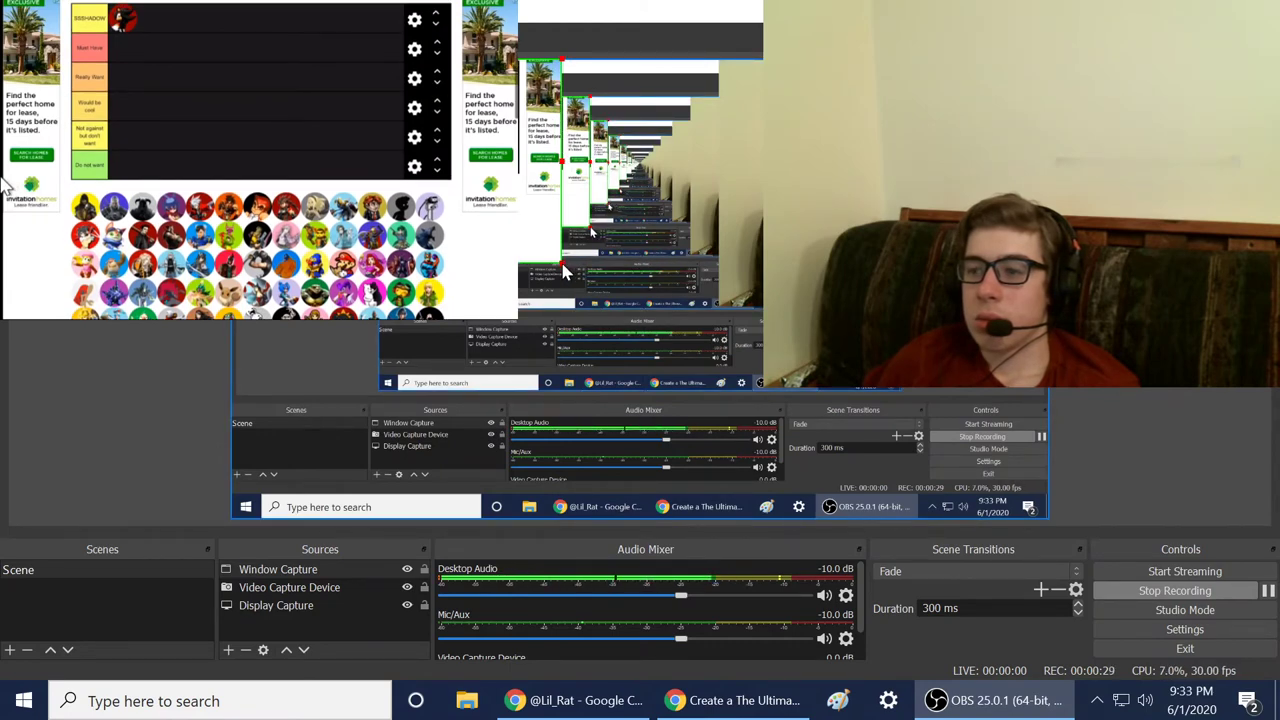
{"action": "mouse_move", "coordinate": [5, 187]}
{"action": "left_mouse_down"}
{"action": "mouse_move", "coordinate": [94, 440]}
{"action": "mouse_move", "coordinate": [90, 421]}
{"action": "left_mouse_up"}
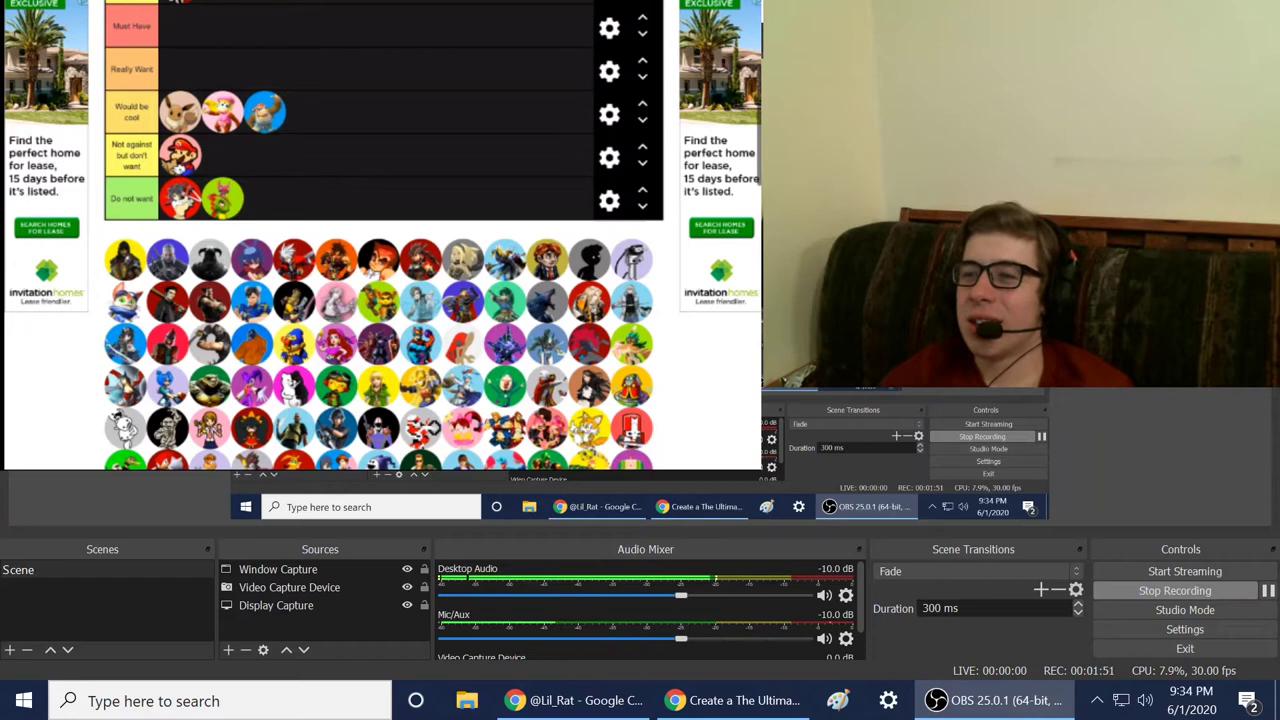
Step: Shrink the Video Capture Device webcam feed in two passes into the top-right corner, then deselect it
{"action": "left_click", "coordinate": [290, 355]}
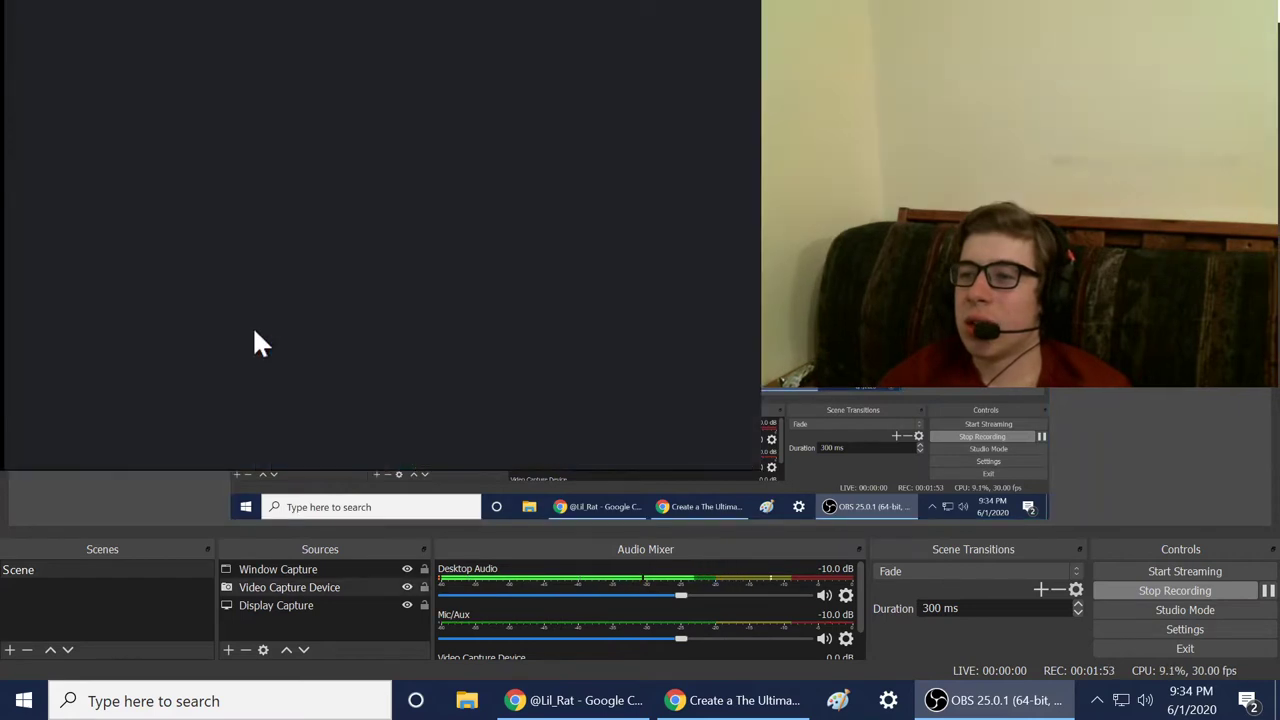
{"action": "mouse_move", "coordinate": [254, 338]}
{"action": "left_mouse_down"}
{"action": "mouse_move", "coordinate": [360, 258]}
{"action": "mouse_move", "coordinate": [320, 294]}
{"action": "left_mouse_up"}
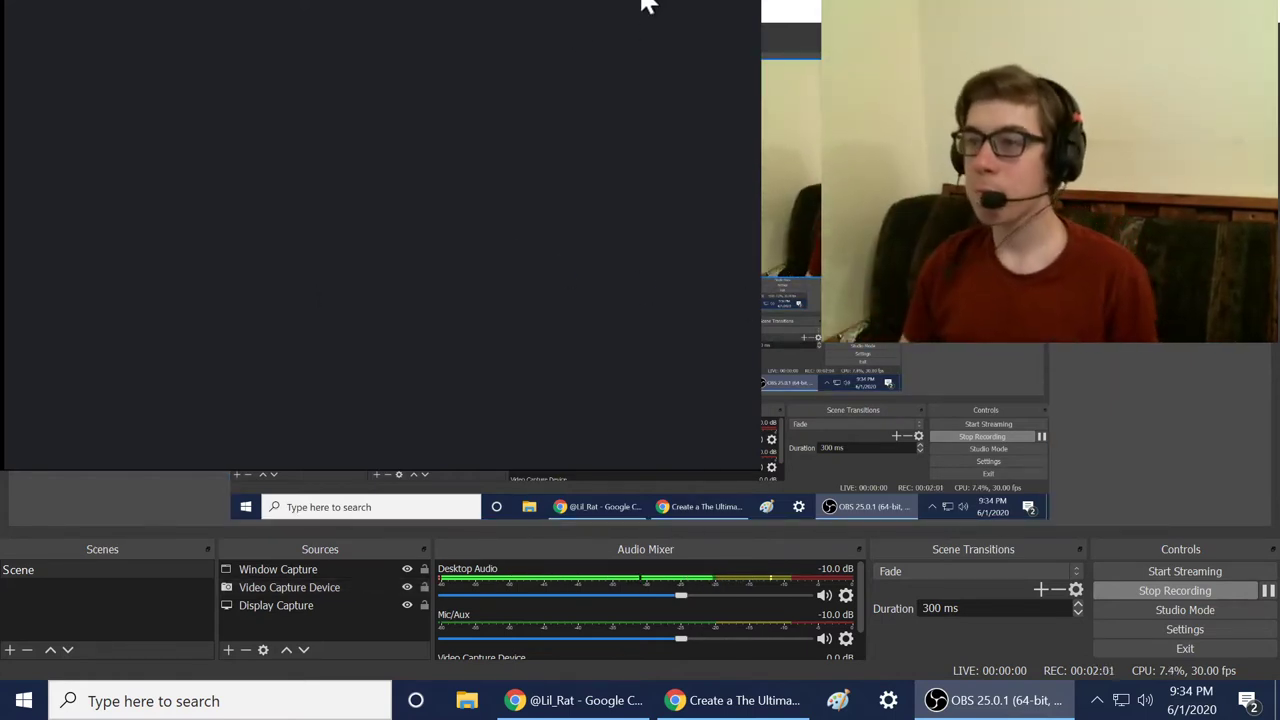
{"action": "left_click", "coordinate": [331, 281]}
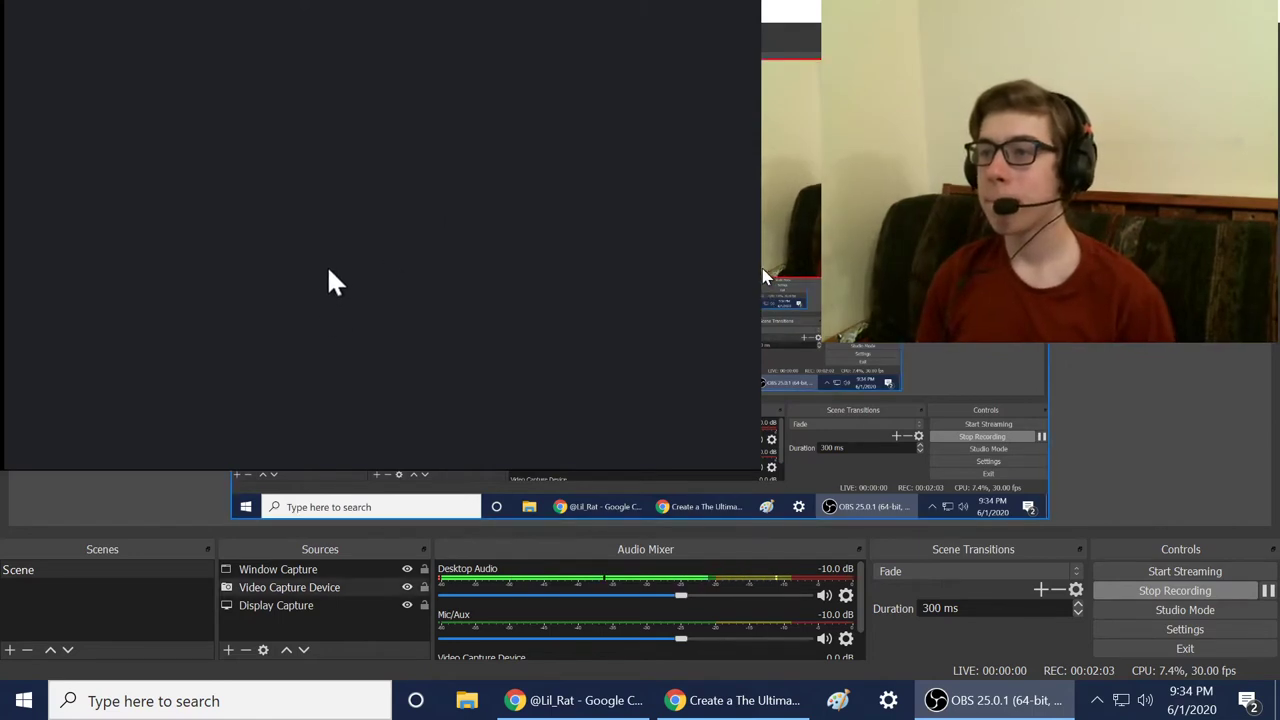
{"action": "left_click_drag", "start_coordinate": [320, 293], "coordinate": [352, 268]}
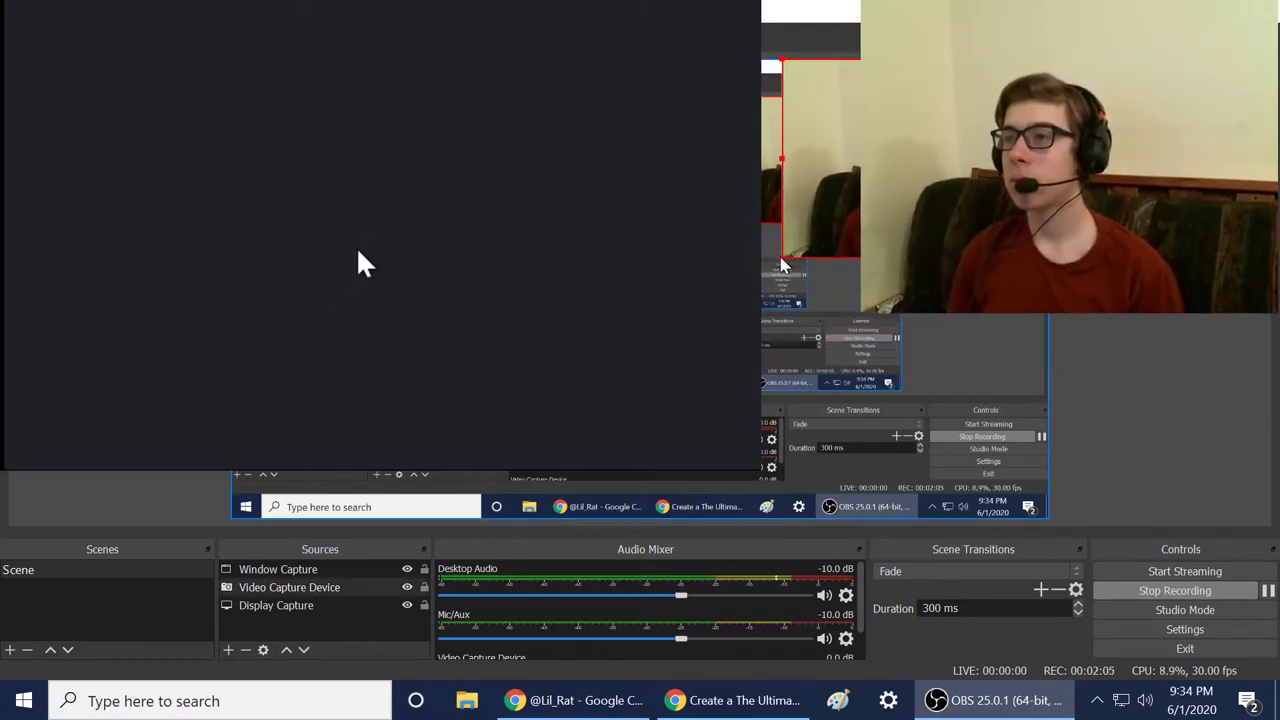
{"action": "left_click", "coordinate": [362, 273]}
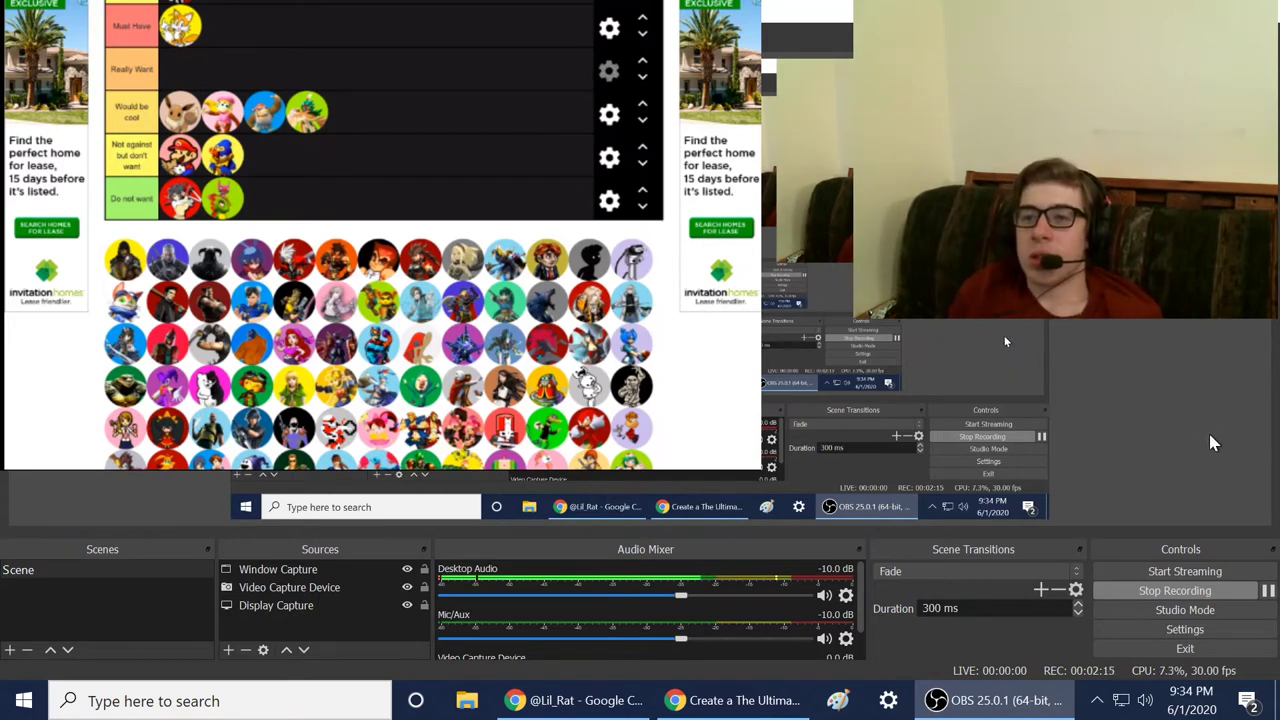
{"action": "scroll", "coordinate": [383, 235], "scroll_direction": "down", "scroll_amount": 3}
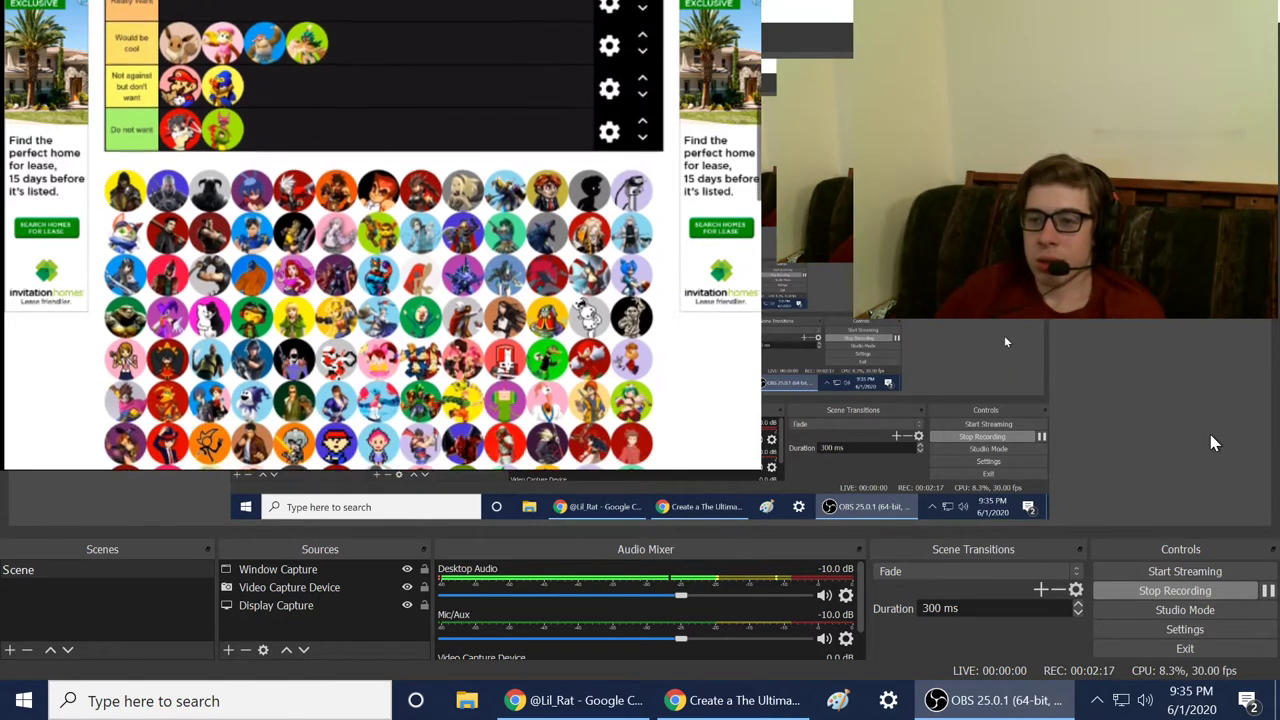
{"action": "scroll", "coordinate": [383, 270], "scroll_direction": "up", "scroll_amount": 1}
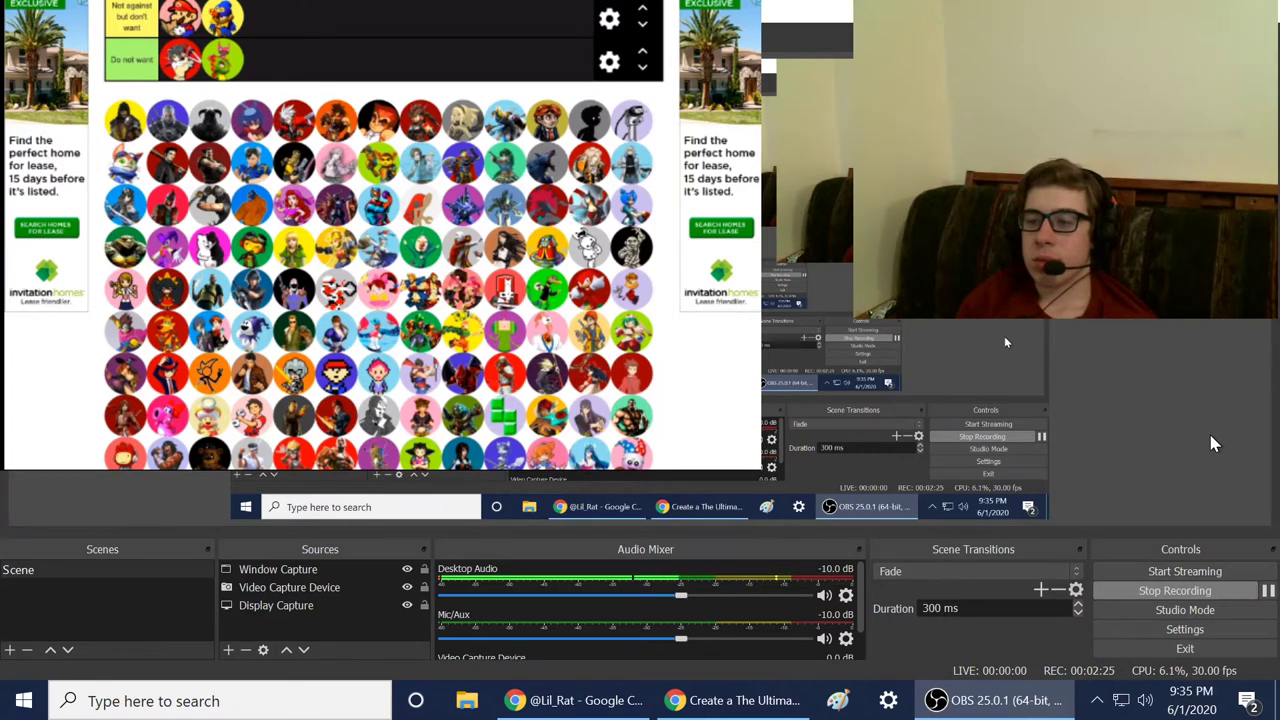
Step: Drop another character icon into the 'Not against but don't want' row
{"action": "mouse_move", "coordinate": [378, 331]}
{"action": "left_mouse_down"}
{"action": "mouse_move", "coordinate": [346, 69]}
{"action": "mouse_move", "coordinate": [265, 58]}
{"action": "mouse_move", "coordinate": [286, 14]}
{"action": "mouse_move", "coordinate": [265, 17]}
{"action": "left_mouse_up"}
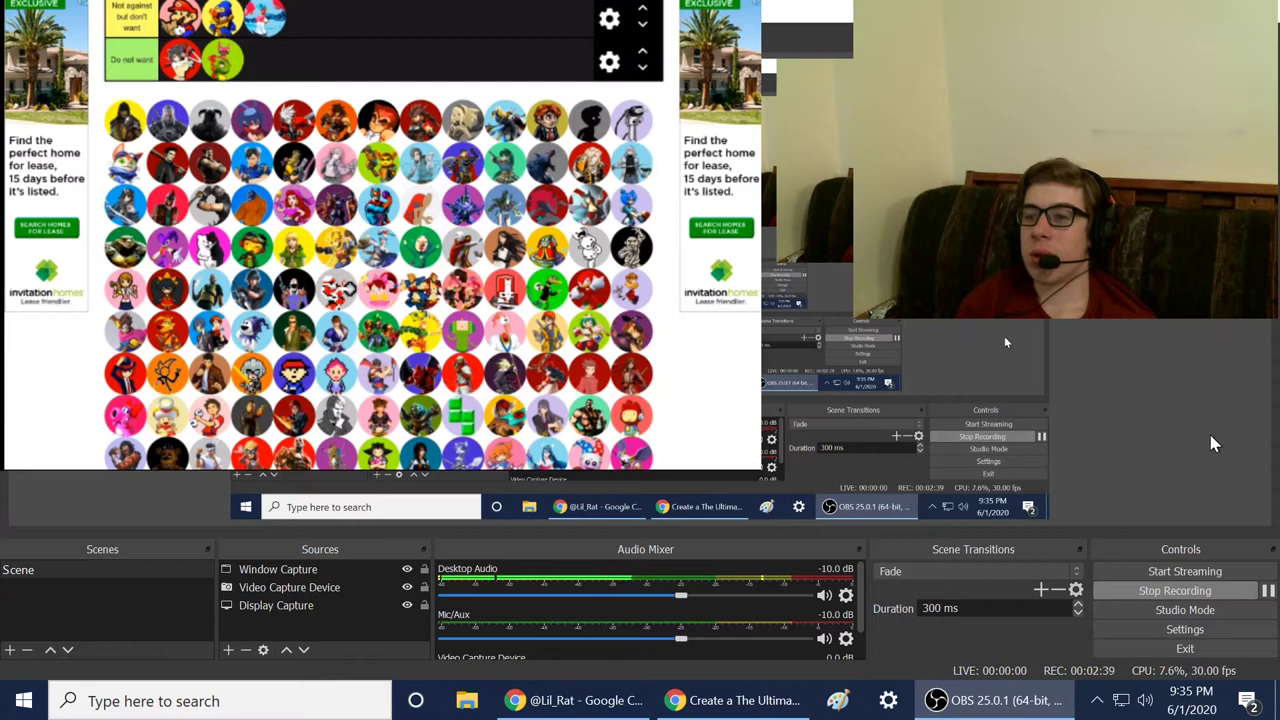
{"action": "scroll", "coordinate": [383, 240], "scroll_direction": "up", "scroll_amount": 2}
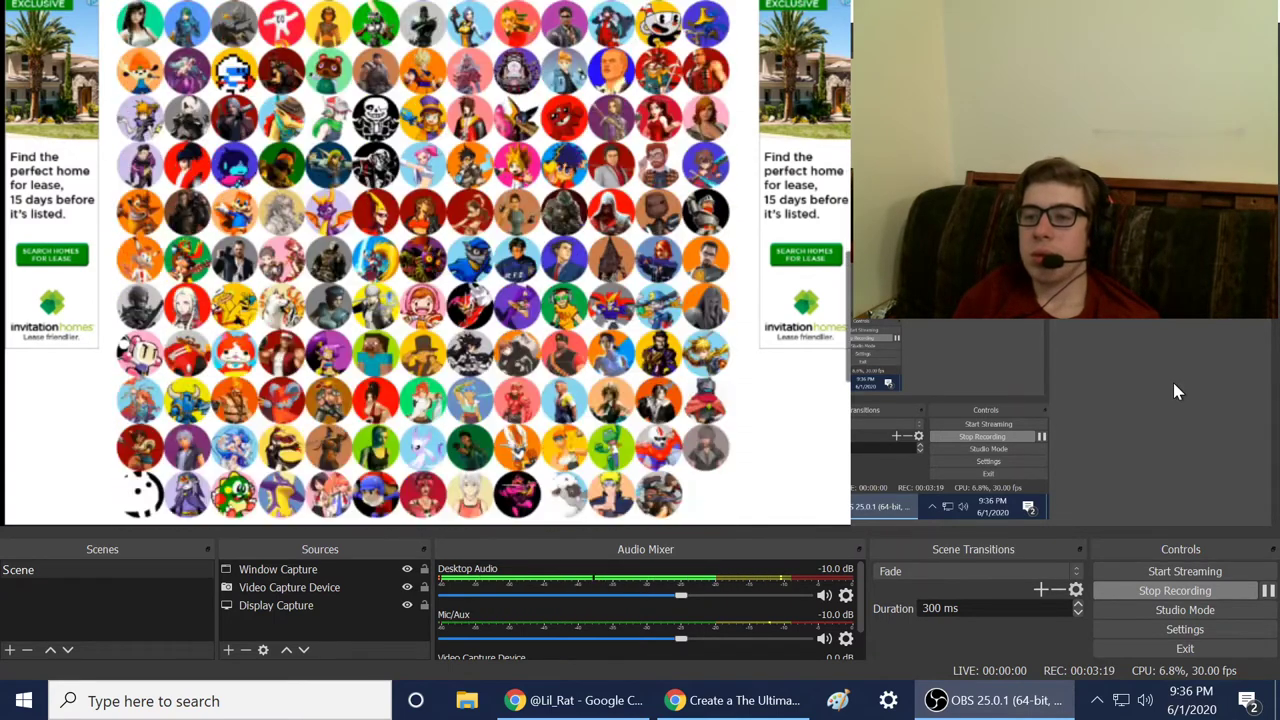
{"action": "scroll", "coordinate": [428, 260], "scroll_direction": "down", "scroll_amount": 2}
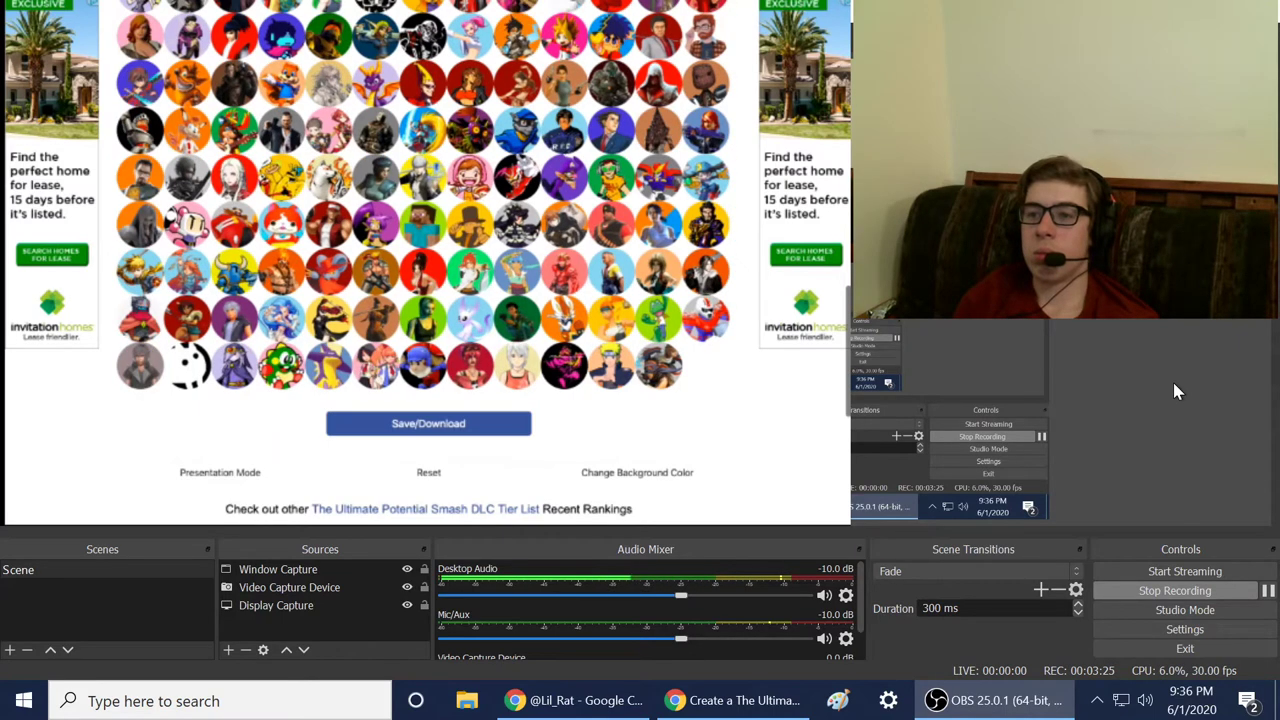
{"action": "scroll", "coordinate": [428, 260], "scroll_direction": "up", "scroll_amount": 3}
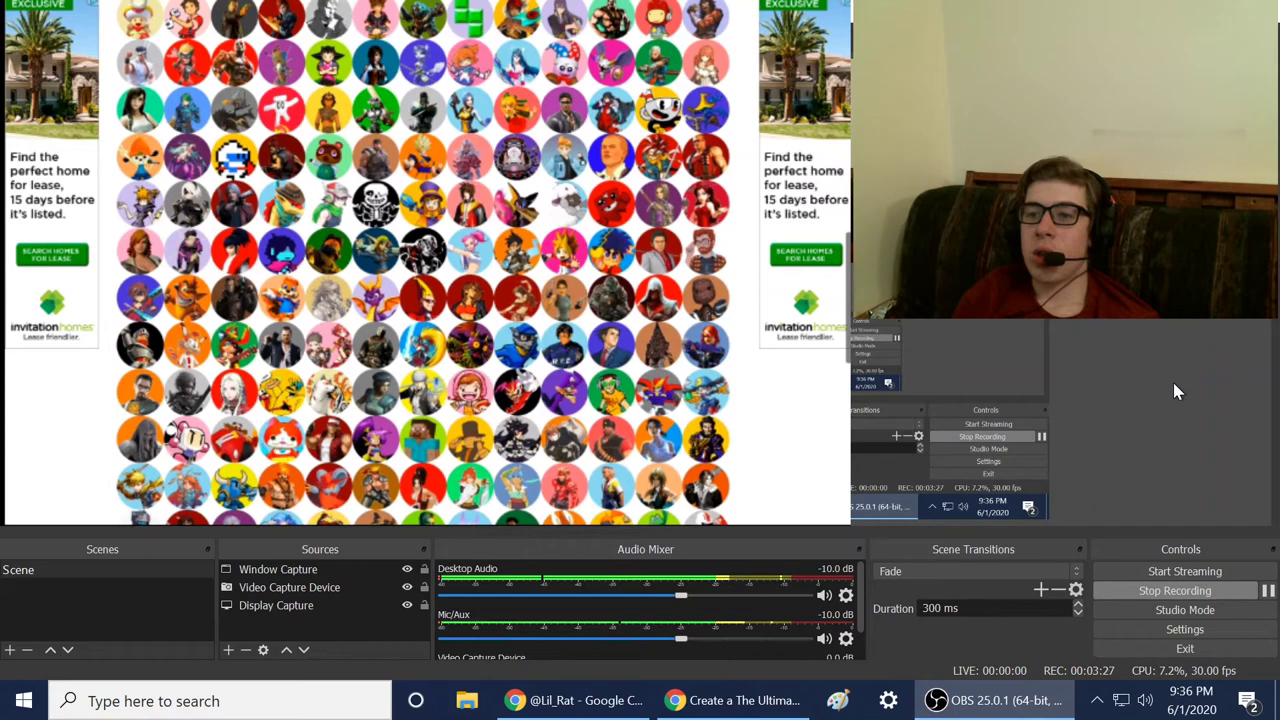
{"action": "scroll", "coordinate": [428, 260], "scroll_direction": "up", "scroll_amount": 3}
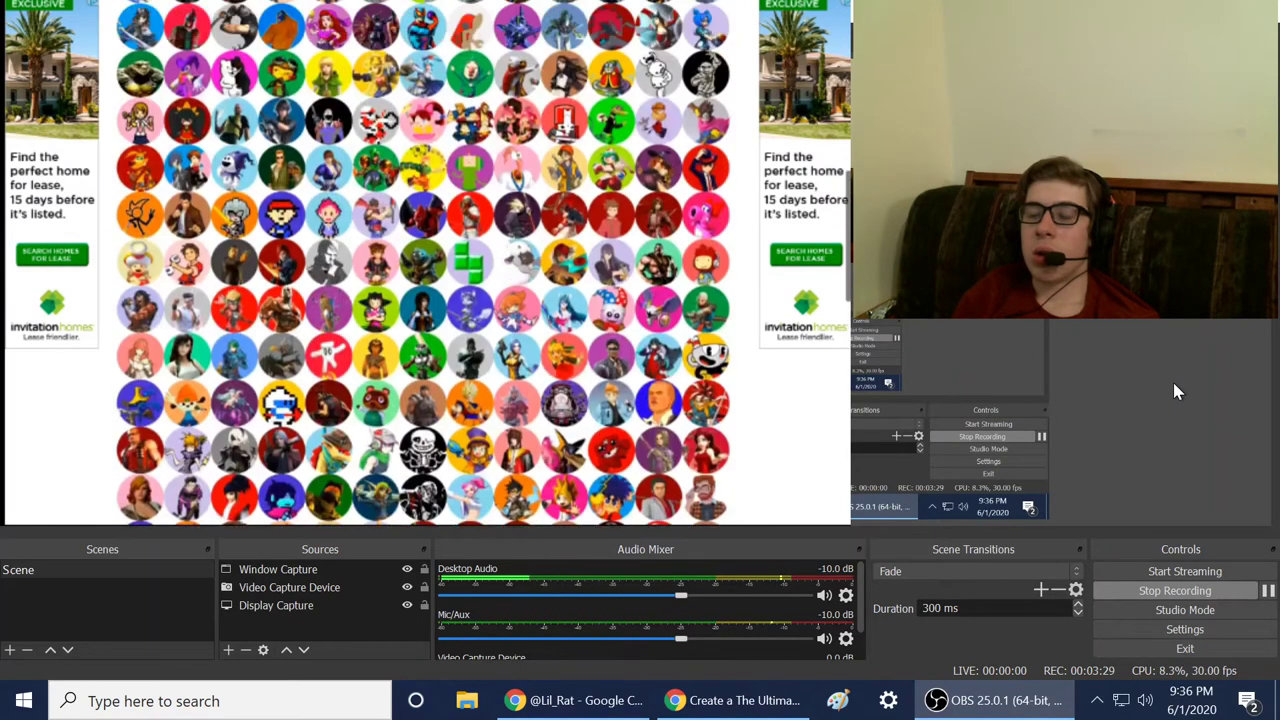
{"action": "scroll", "coordinate": [428, 260], "scroll_direction": "up", "scroll_amount": 2}
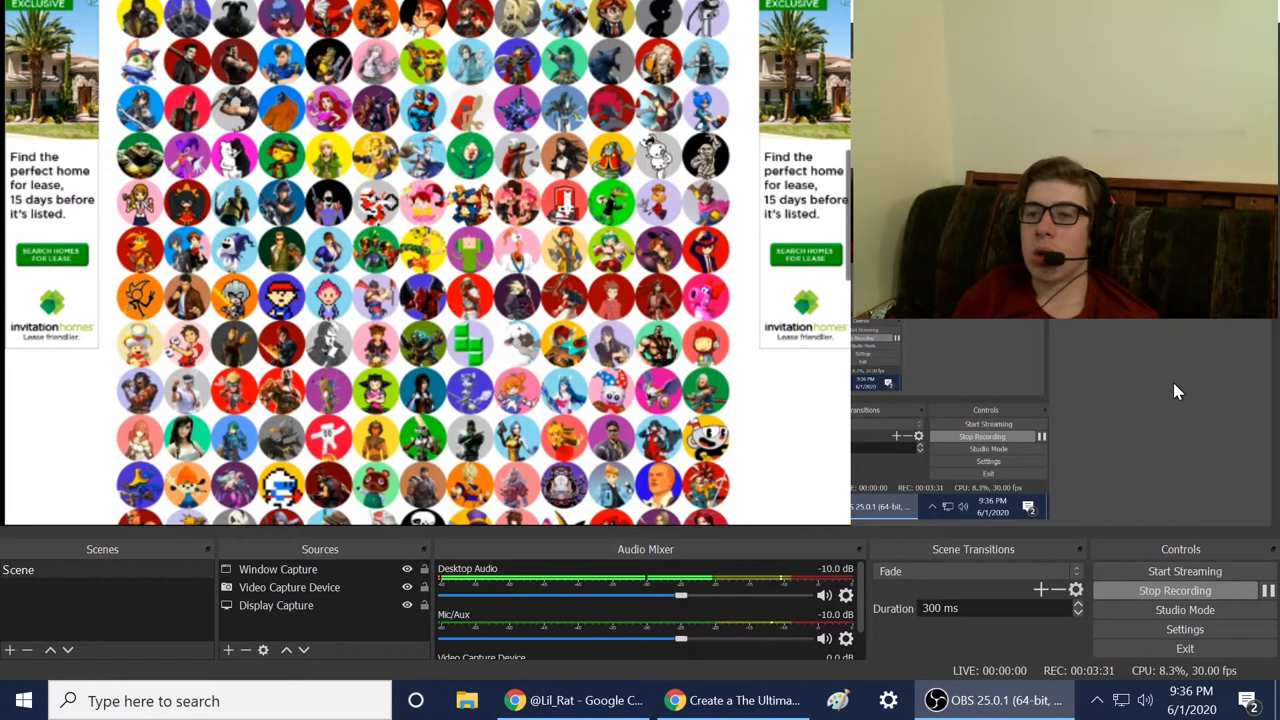
{"action": "scroll", "coordinate": [428, 260], "scroll_direction": "up", "scroll_amount": 2}
{"action": "scroll", "coordinate": [428, 260], "scroll_direction": "up", "scroll_amount": 2}
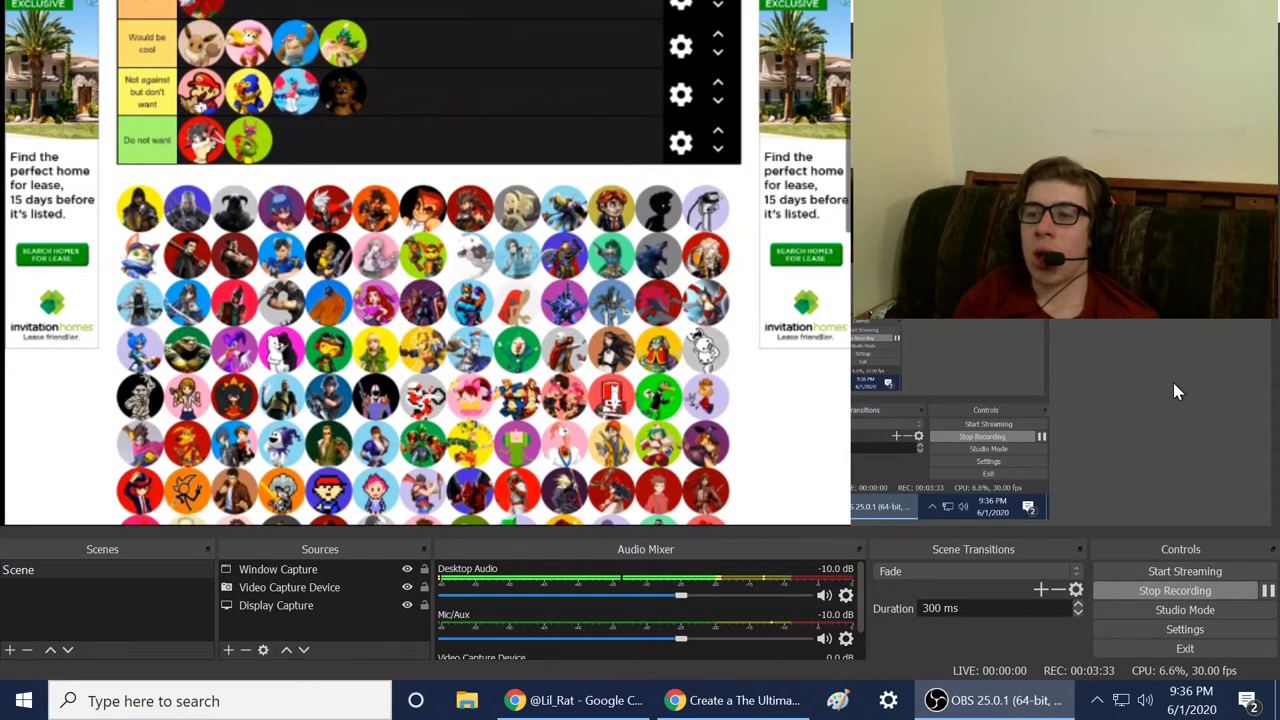
{"action": "scroll", "coordinate": [428, 260], "scroll_direction": "up", "scroll_amount": 2}
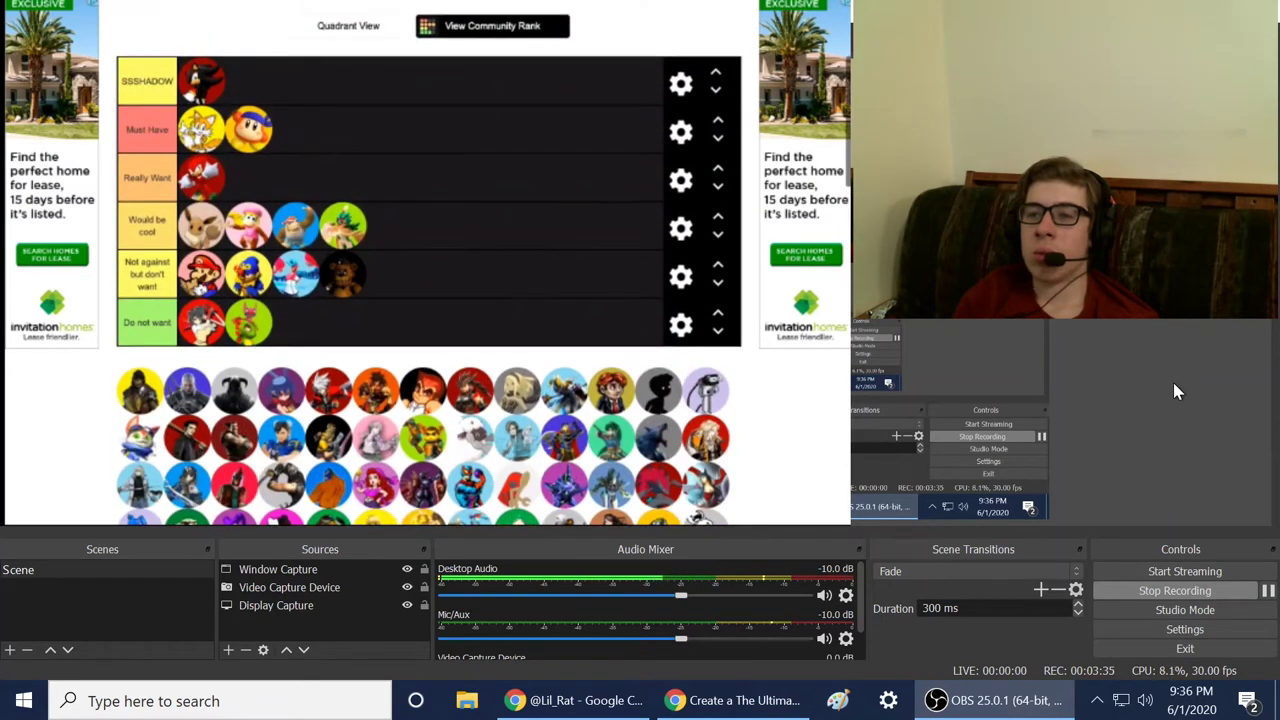
{"action": "scroll", "coordinate": [428, 260], "scroll_direction": "down", "scroll_amount": 5}
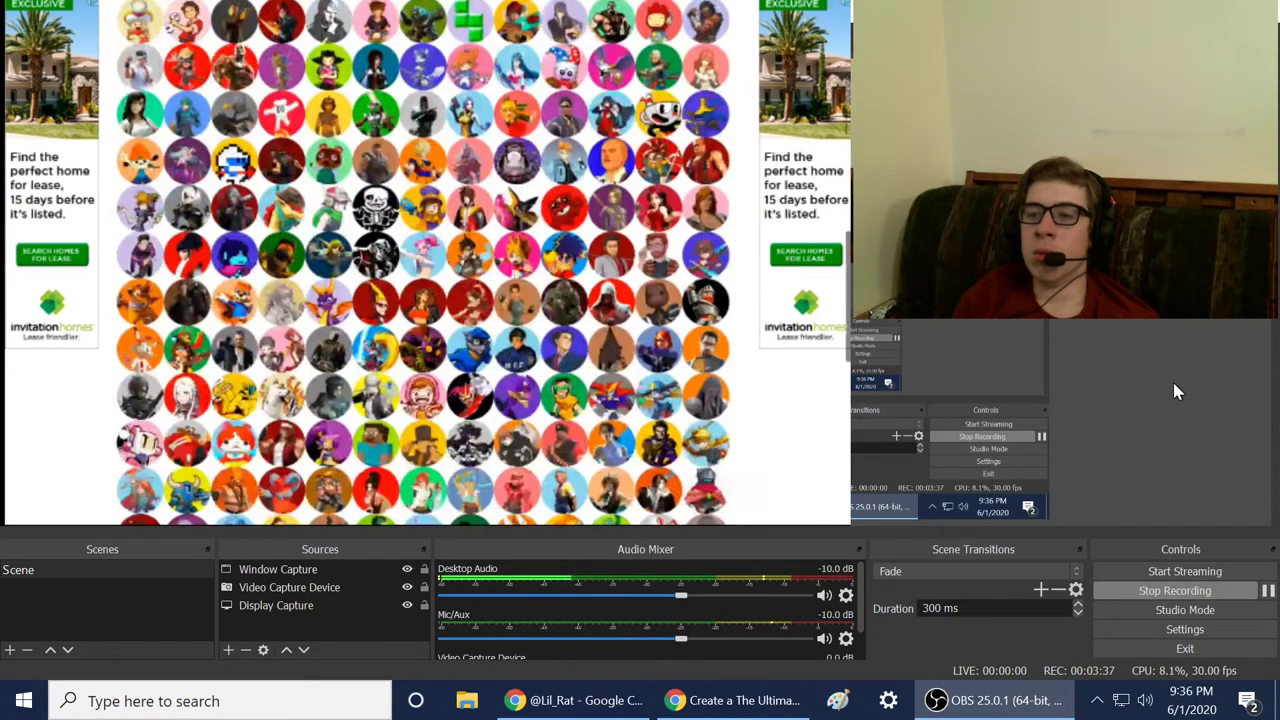
{"action": "scroll", "coordinate": [428, 260], "scroll_direction": "down", "scroll_amount": 3}
{"action": "scroll", "coordinate": [428, 260], "scroll_direction": "up", "scroll_amount": 1}
{"action": "scroll", "coordinate": [428, 260], "scroll_direction": "up", "scroll_amount": 1}
{"action": "scroll", "coordinate": [428, 260], "scroll_direction": "up", "scroll_amount": 2}
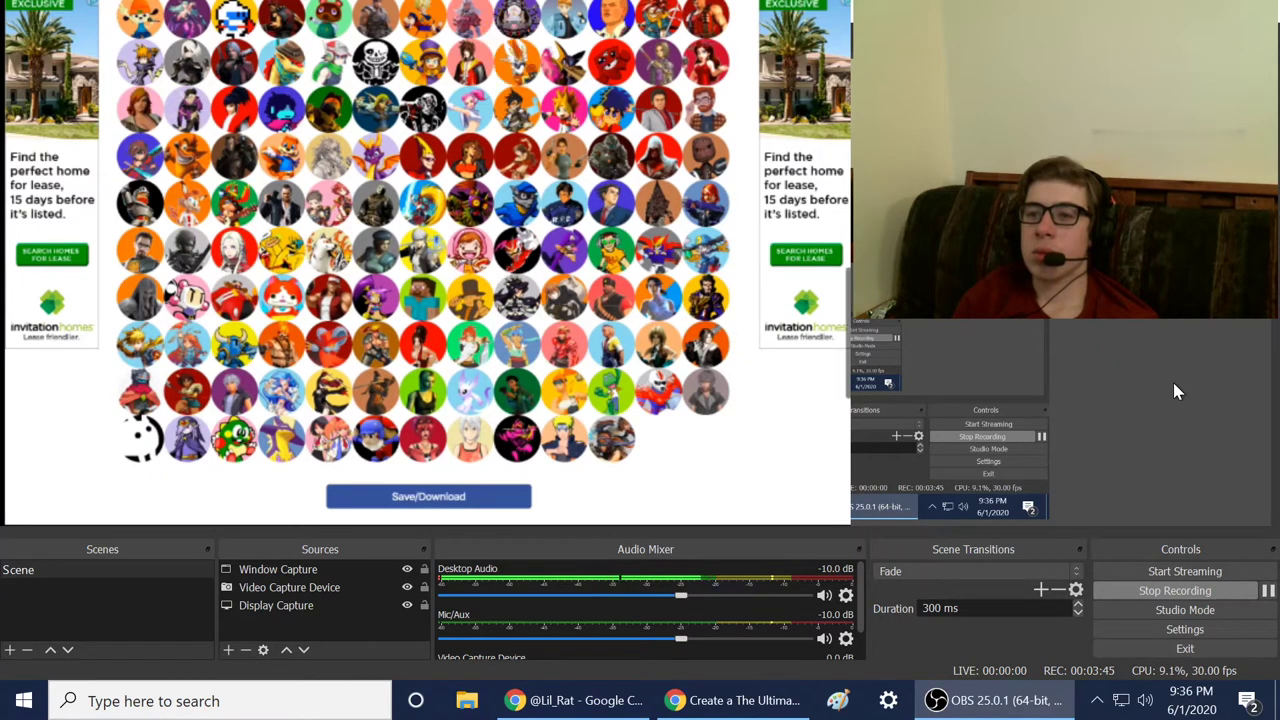
{"action": "scroll", "coordinate": [423, 263], "scroll_direction": "up", "scroll_amount": 2}
{"action": "scroll", "coordinate": [423, 263], "scroll_direction": "up", "scroll_amount": 2}
{"action": "scroll", "coordinate": [423, 263], "scroll_direction": "up", "scroll_amount": 2}
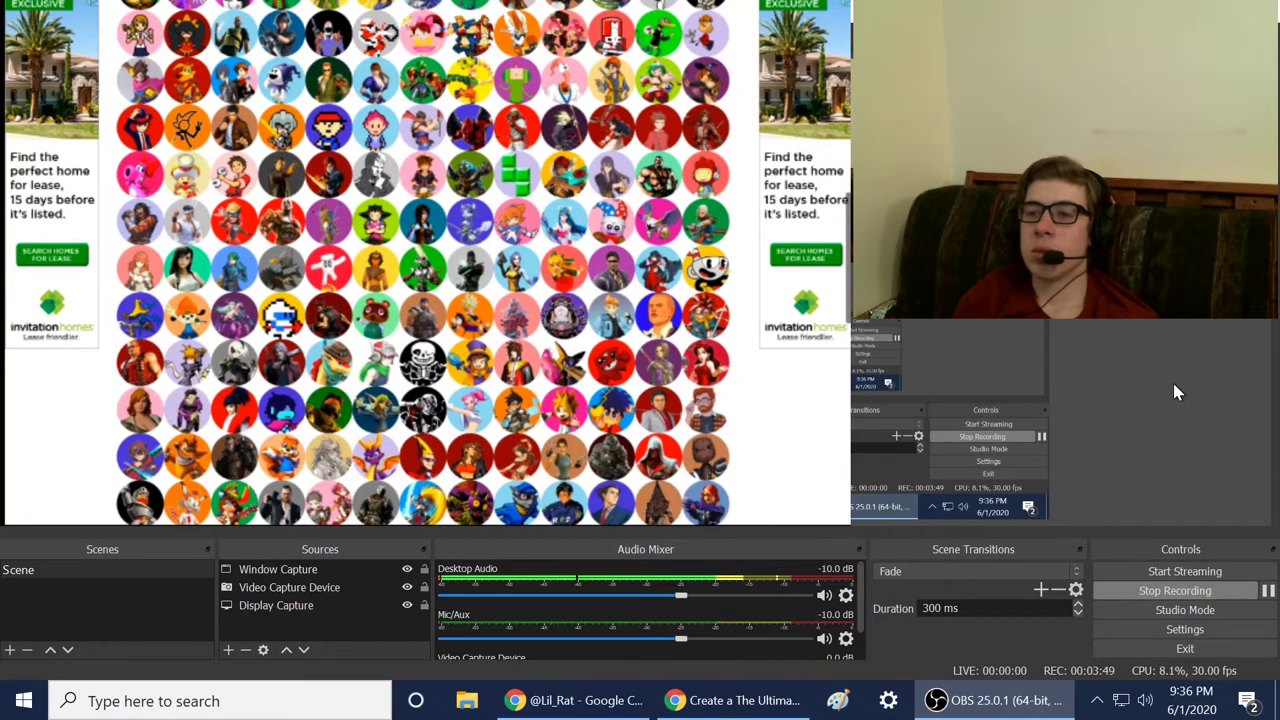
{"action": "scroll", "coordinate": [423, 263], "scroll_direction": "up", "scroll_amount": 3}
{"action": "scroll", "coordinate": [423, 263], "scroll_direction": "up", "scroll_amount": 2}
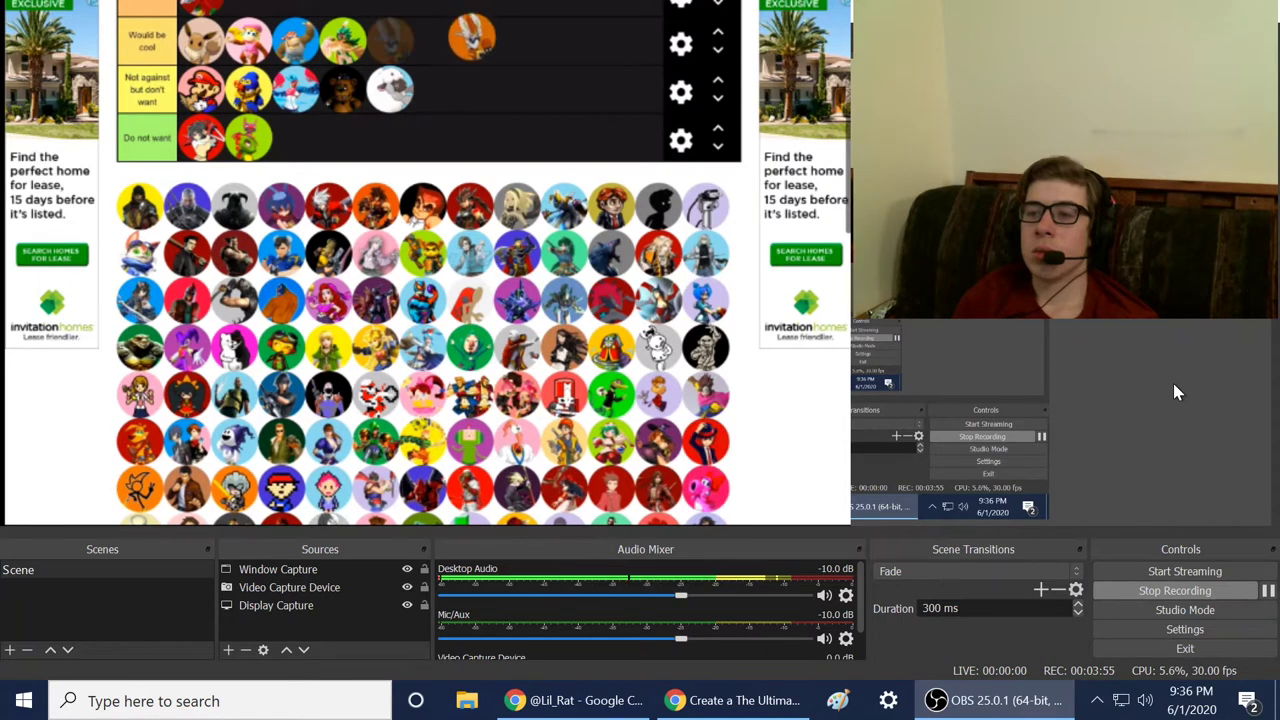
{"action": "scroll", "coordinate": [428, 263], "scroll_direction": "up", "scroll_amount": 1}
{"action": "scroll", "coordinate": [428, 263], "scroll_direction": "up", "scroll_amount": 1}
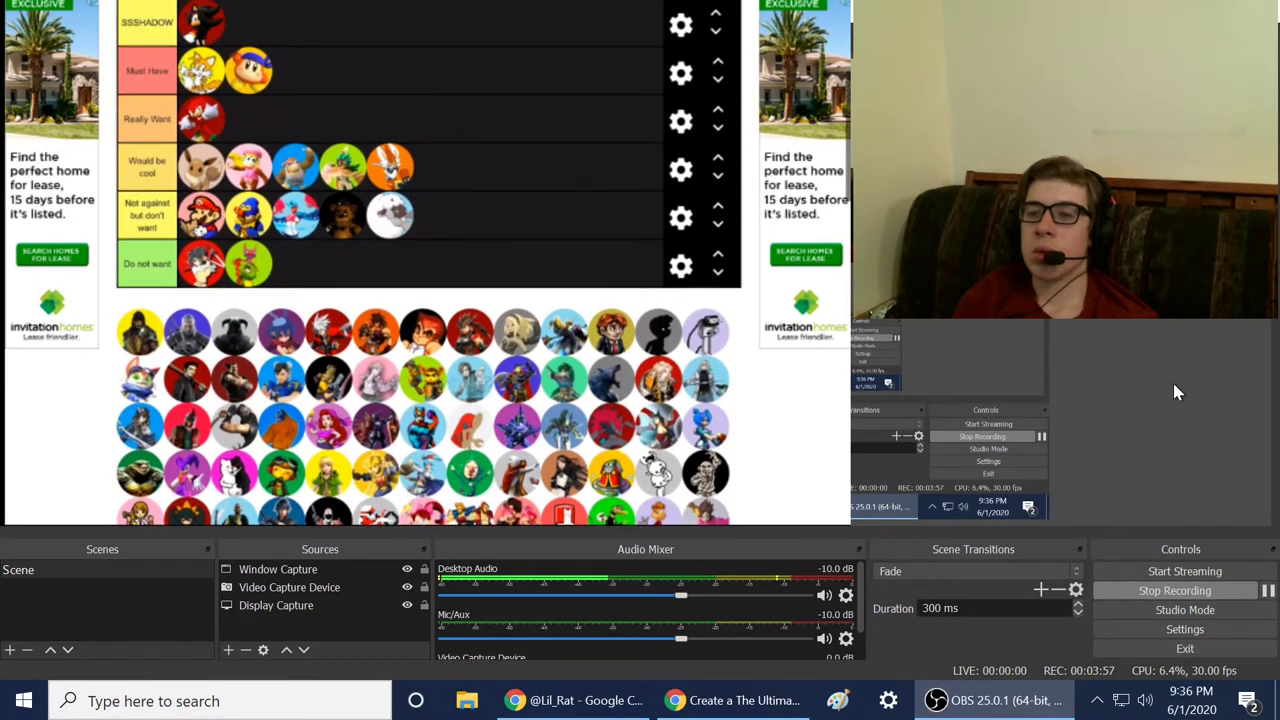
Step: Promote the orange fox from 'Would be cool' up to 'Must Have'
{"action": "left_click_drag", "start_coordinate": [389, 166], "coordinate": [296, 70]}
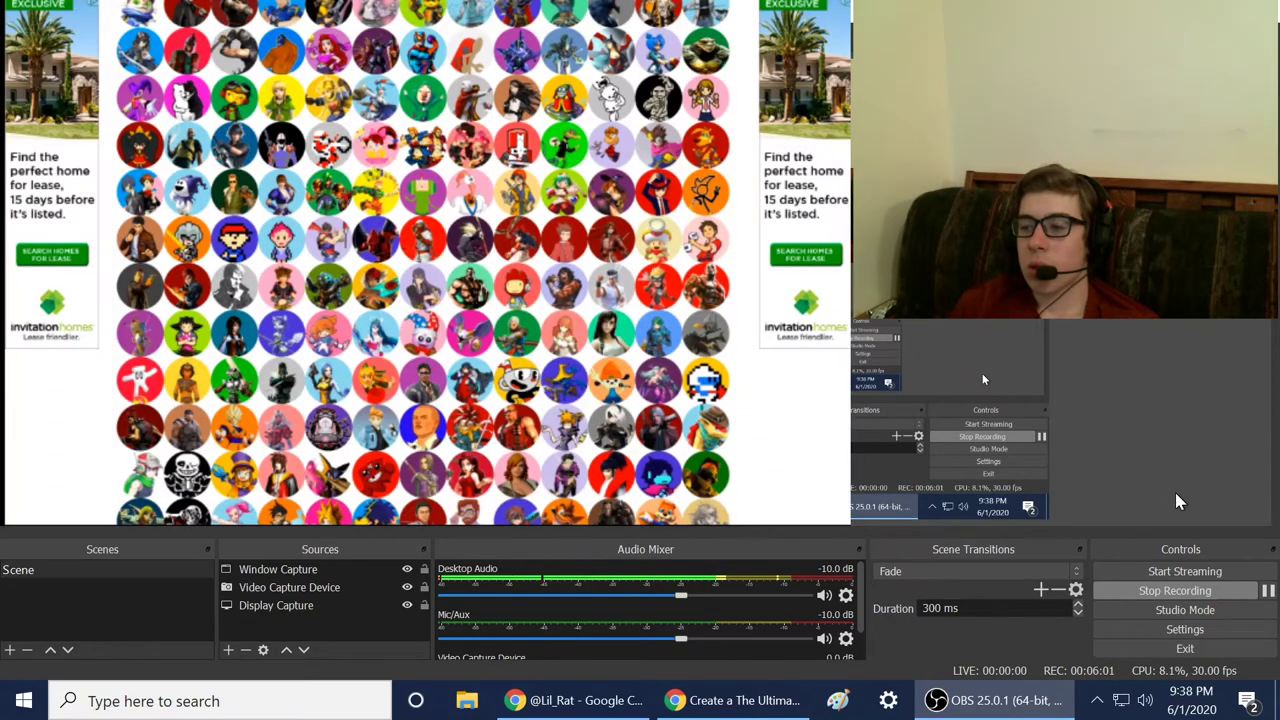
{"action": "scroll", "coordinate": [430, 260], "scroll_direction": "up", "scroll_amount": 1}
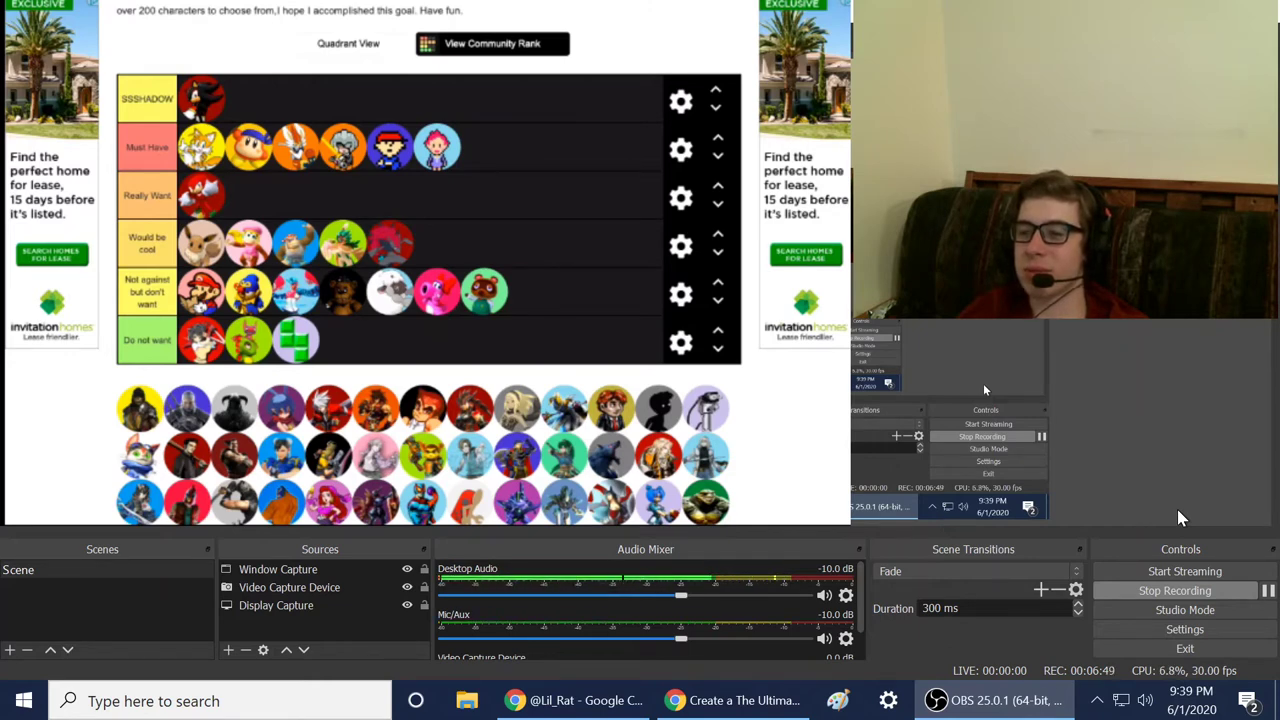
{"action": "scroll", "coordinate": [428, 300], "scroll_direction": "down", "scroll_amount": 3}
{"action": "scroll", "coordinate": [428, 300], "scroll_direction": "down", "scroll_amount": 2}
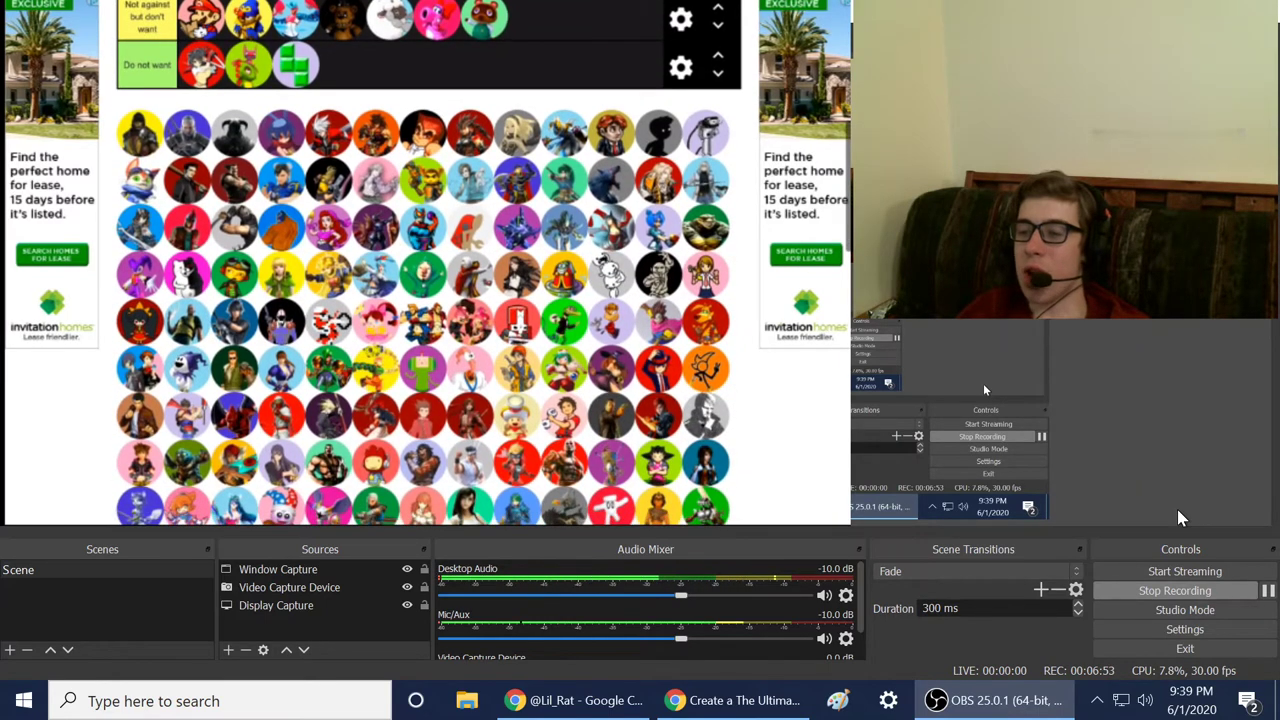
{"action": "left_click_drag", "start_coordinate": [328, 320], "coordinate": [530, 18]}
{"action": "scroll", "coordinate": [428, 300], "scroll_direction": "up", "scroll_amount": 1}
{"action": "scroll", "coordinate": [428, 300], "scroll_direction": "up", "scroll_amount": 1}
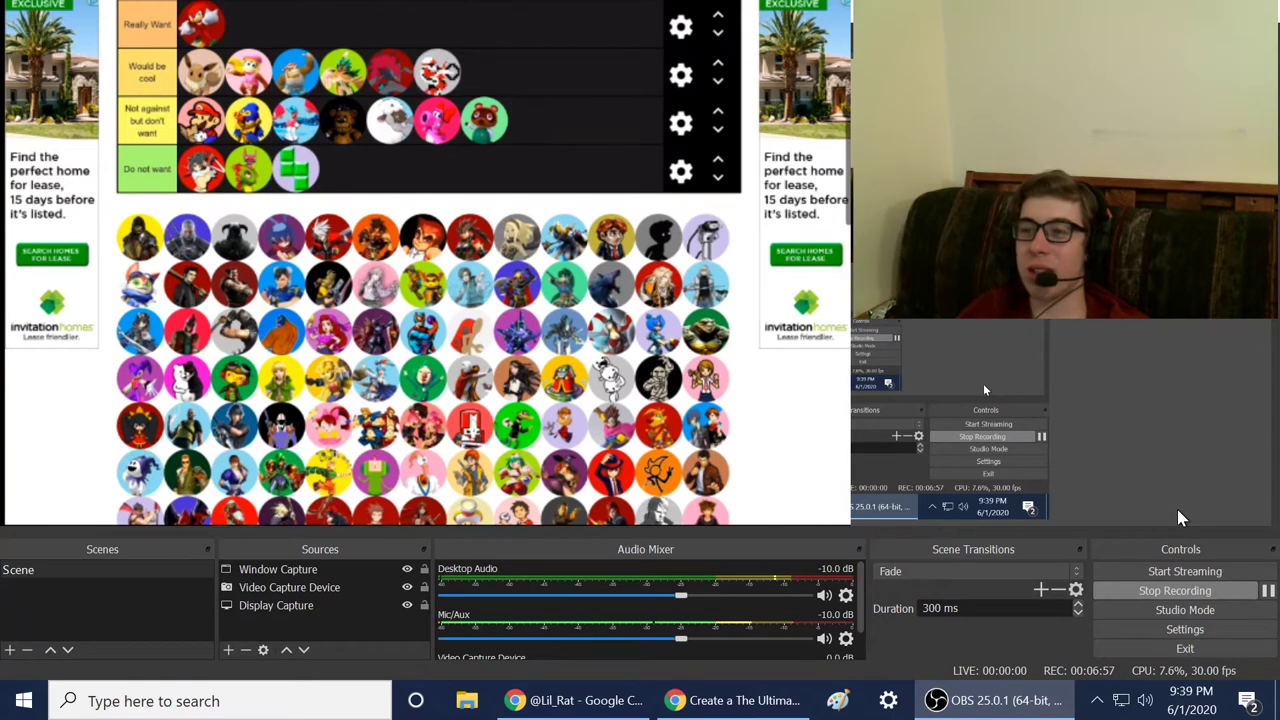
{"action": "scroll", "coordinate": [428, 300], "scroll_direction": "up", "scroll_amount": 1}
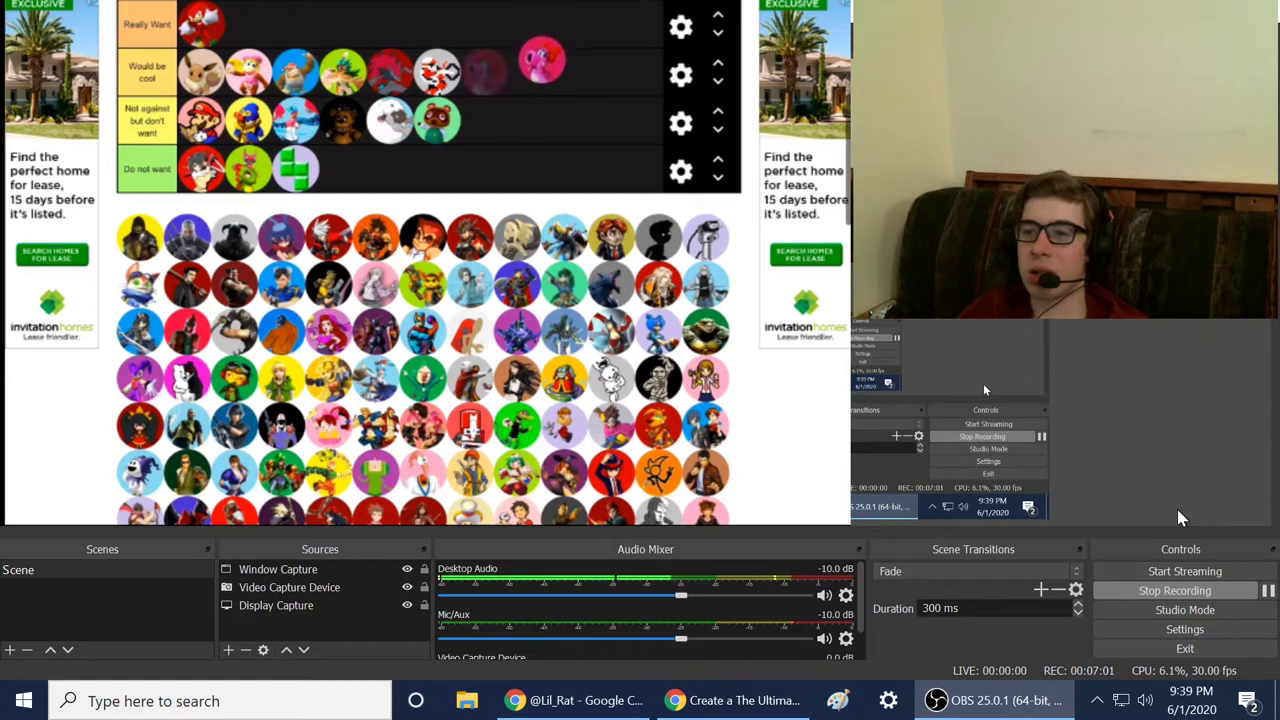
{"action": "scroll", "coordinate": [428, 300], "scroll_direction": "down", "scroll_amount": 3}
{"action": "scroll", "coordinate": [428, 300], "scroll_direction": "down", "scroll_amount": 2}
{"action": "scroll", "coordinate": [428, 300], "scroll_direction": "down", "scroll_amount": 2}
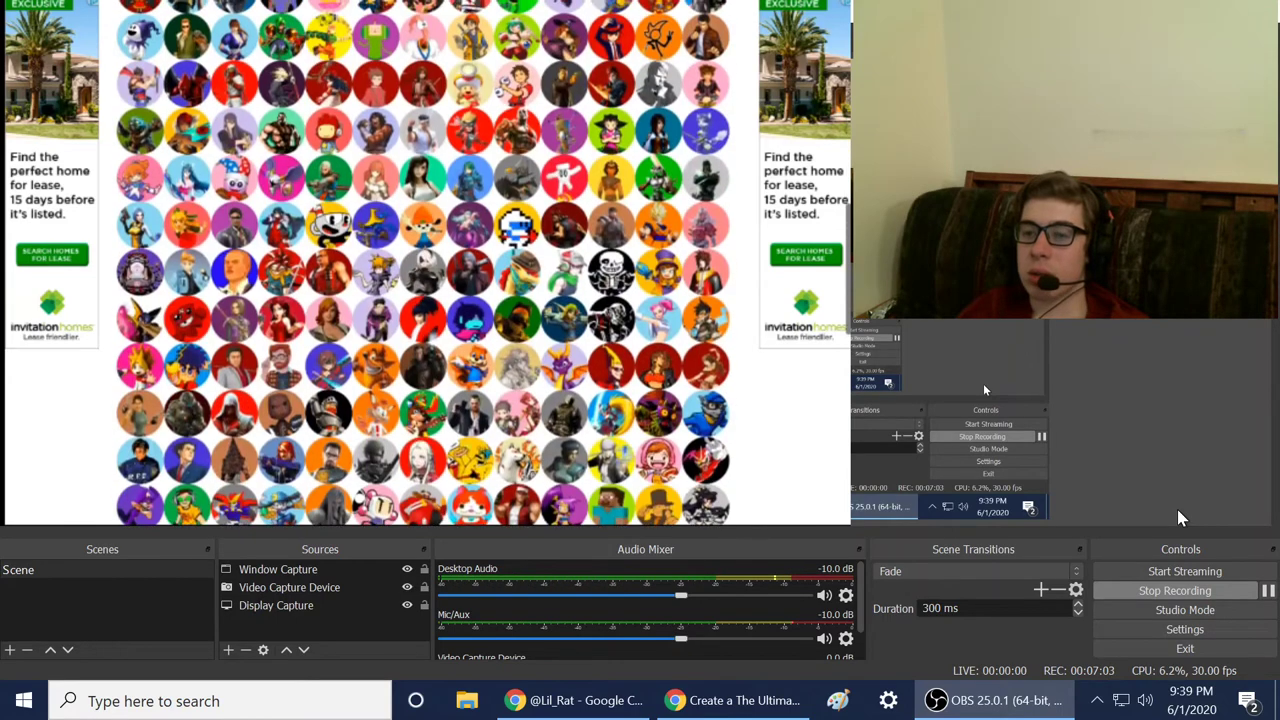
{"action": "scroll", "coordinate": [428, 300], "scroll_direction": "down", "scroll_amount": 1}
{"action": "scroll", "coordinate": [428, 300], "scroll_direction": "up", "scroll_amount": 1}
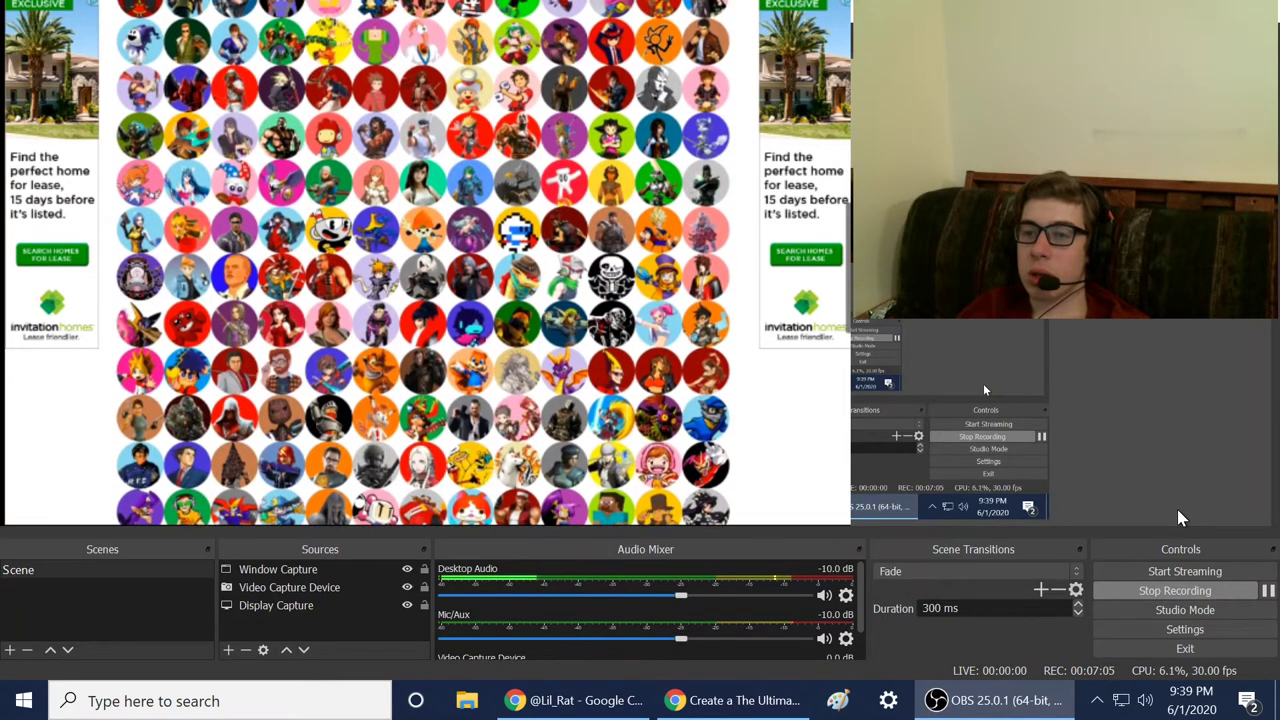
{"action": "scroll", "coordinate": [428, 300], "scroll_direction": "up", "scroll_amount": 1}
{"action": "scroll", "coordinate": [428, 300], "scroll_direction": "up", "scroll_amount": 1}
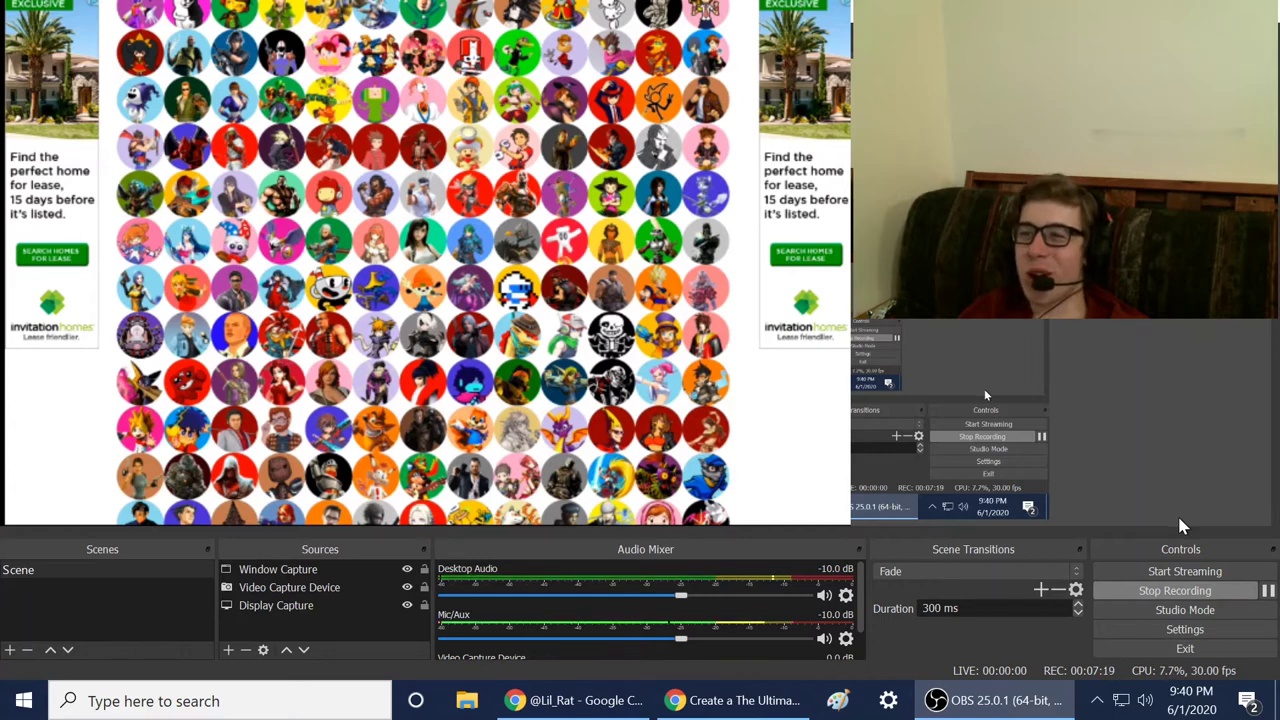
{"action": "scroll", "coordinate": [425, 260], "scroll_direction": "up", "scroll_amount": 3}
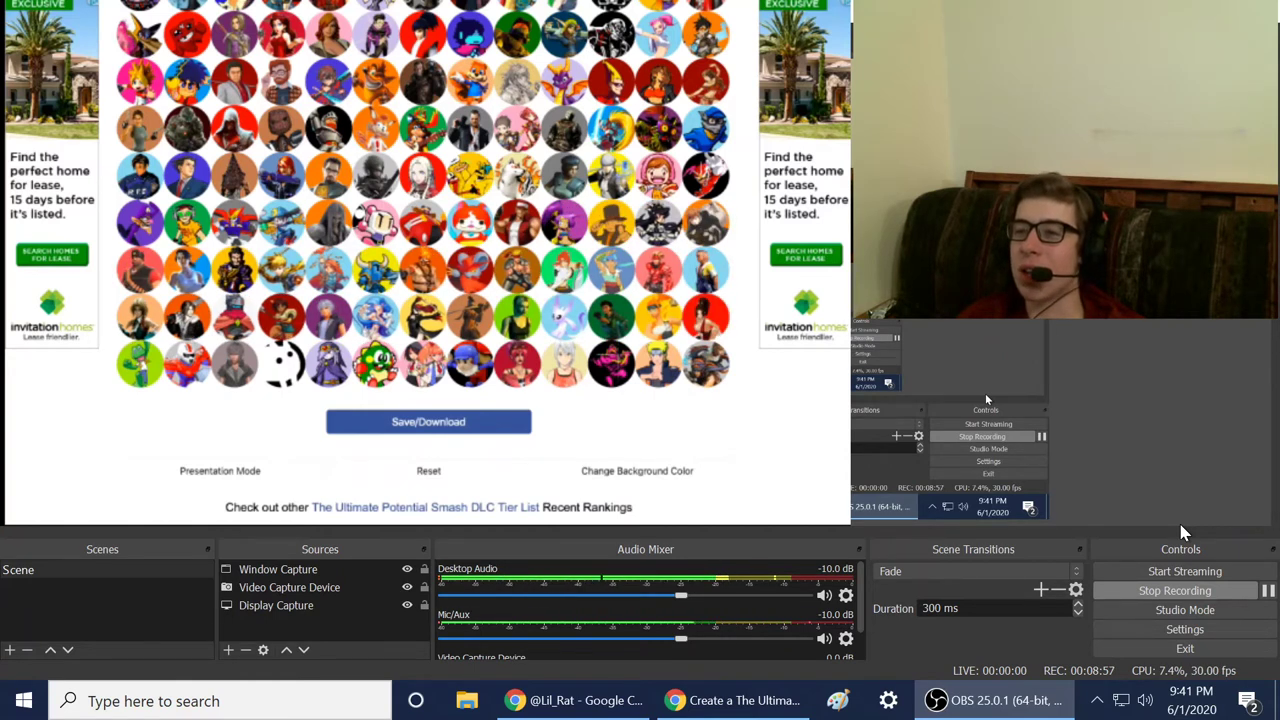
{"action": "scroll", "coordinate": [423, 260], "scroll_direction": "up", "scroll_amount": 5}
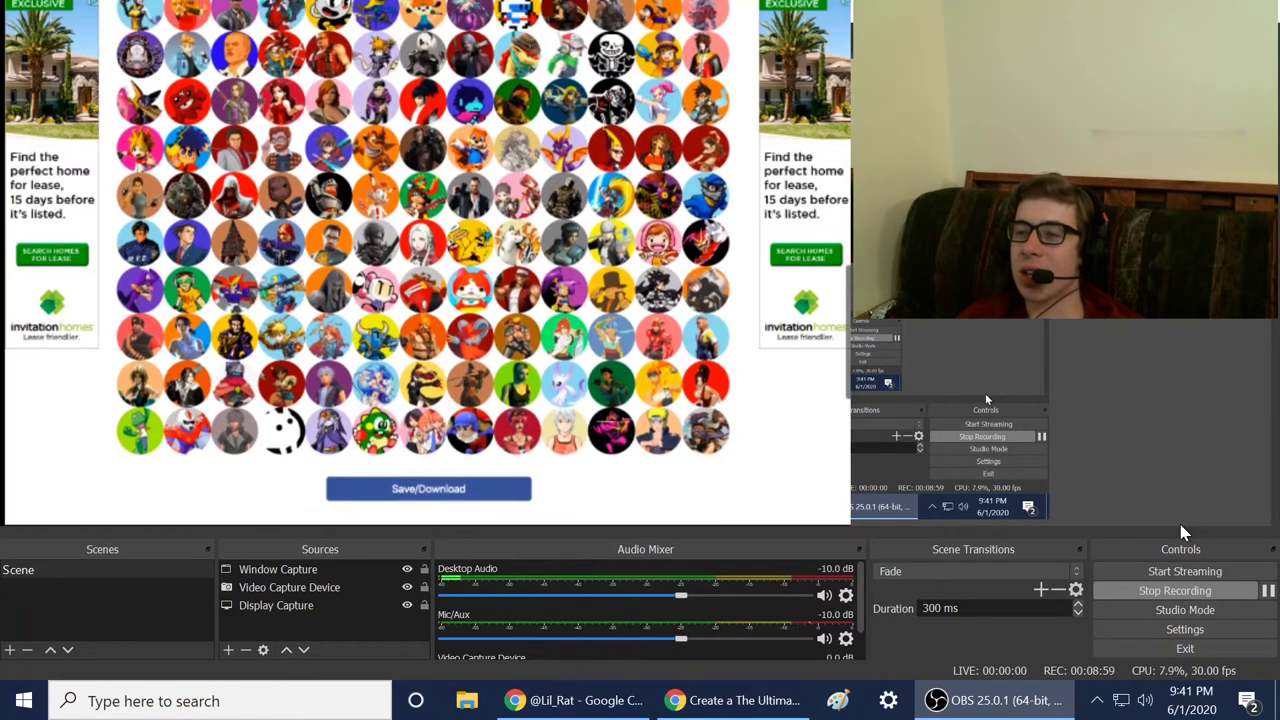
{"action": "scroll", "coordinate": [423, 260], "scroll_direction": "up", "scroll_amount": 3}
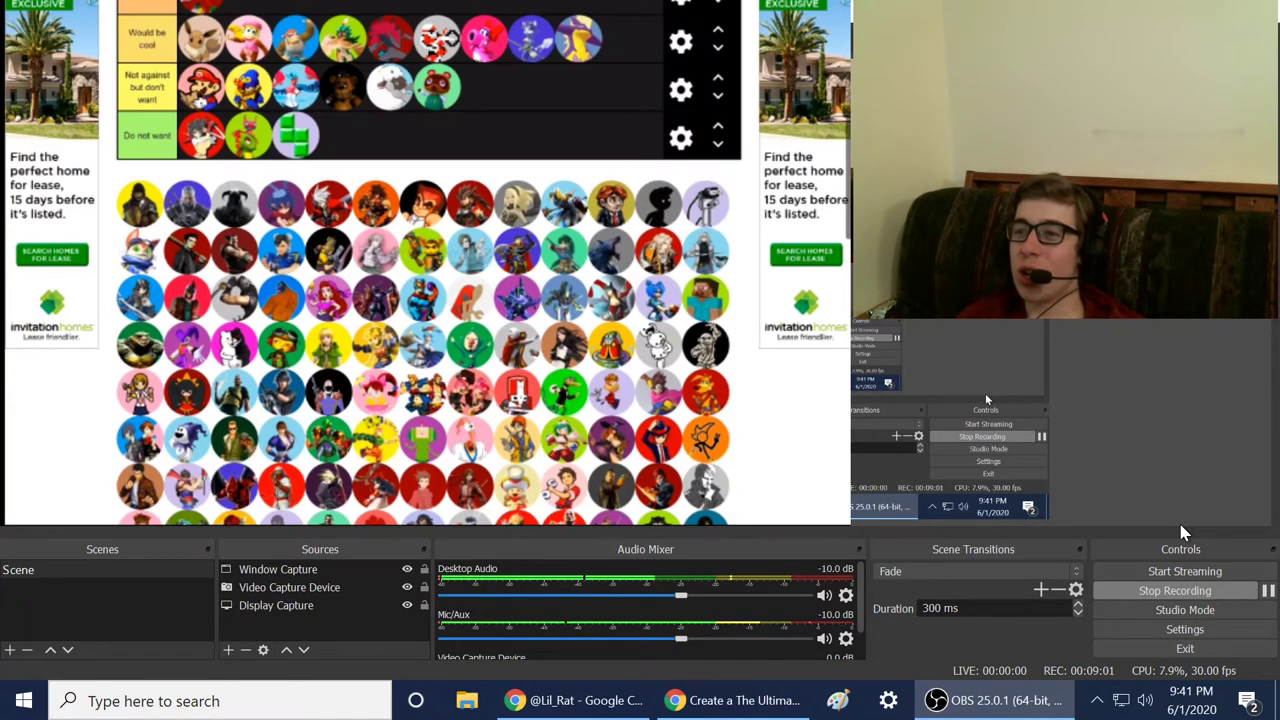
{"action": "scroll", "coordinate": [423, 260], "scroll_direction": "down", "scroll_amount": 1}
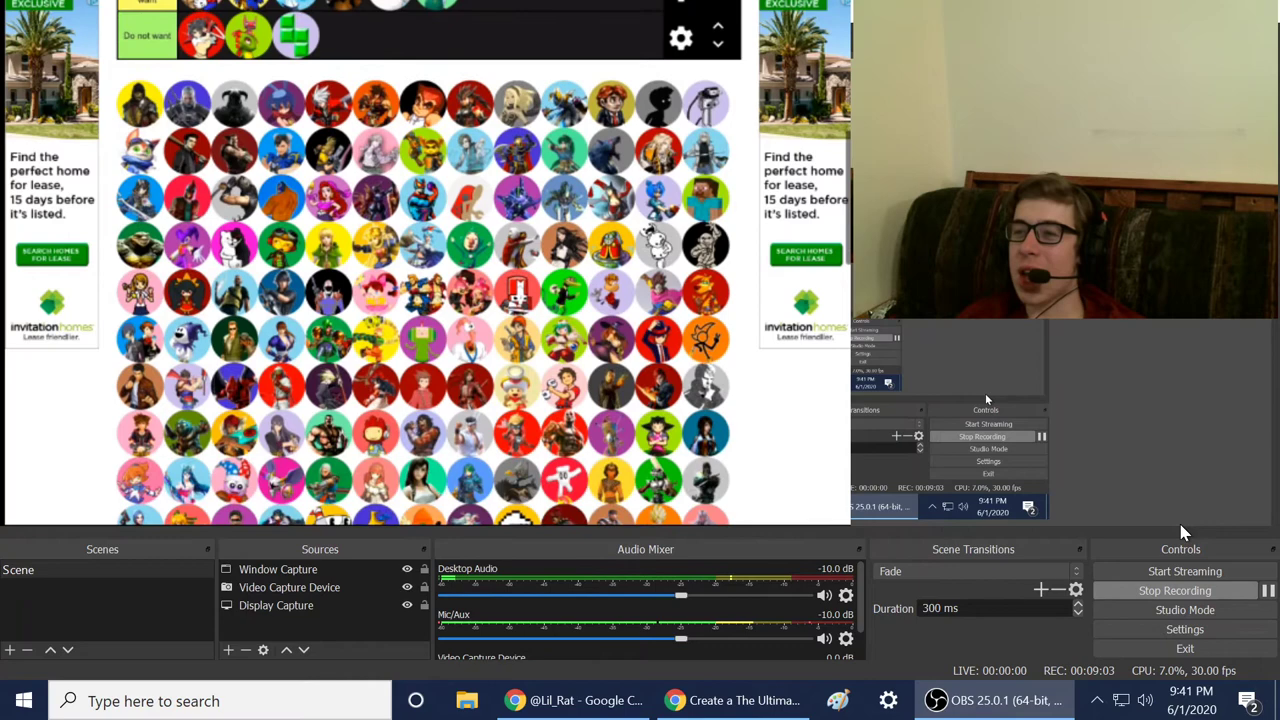
{"action": "scroll", "coordinate": [423, 260], "scroll_direction": "down", "scroll_amount": 2}
{"action": "scroll", "coordinate": [423, 260], "scroll_direction": "down", "scroll_amount": 1}
{"action": "scroll", "coordinate": [423, 260], "scroll_direction": "down", "scroll_amount": 1}
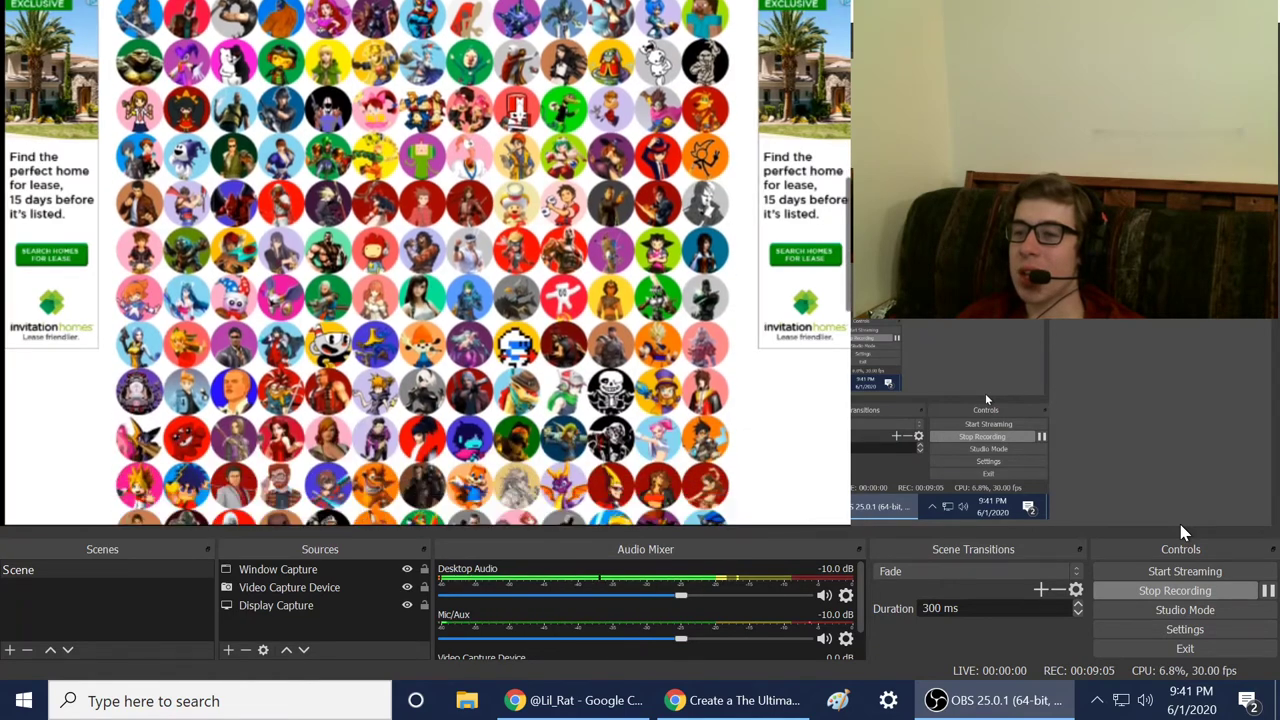
{"action": "scroll", "coordinate": [423, 260], "scroll_direction": "down", "scroll_amount": 2}
{"action": "scroll", "coordinate": [423, 260], "scroll_direction": "down", "scroll_amount": 1}
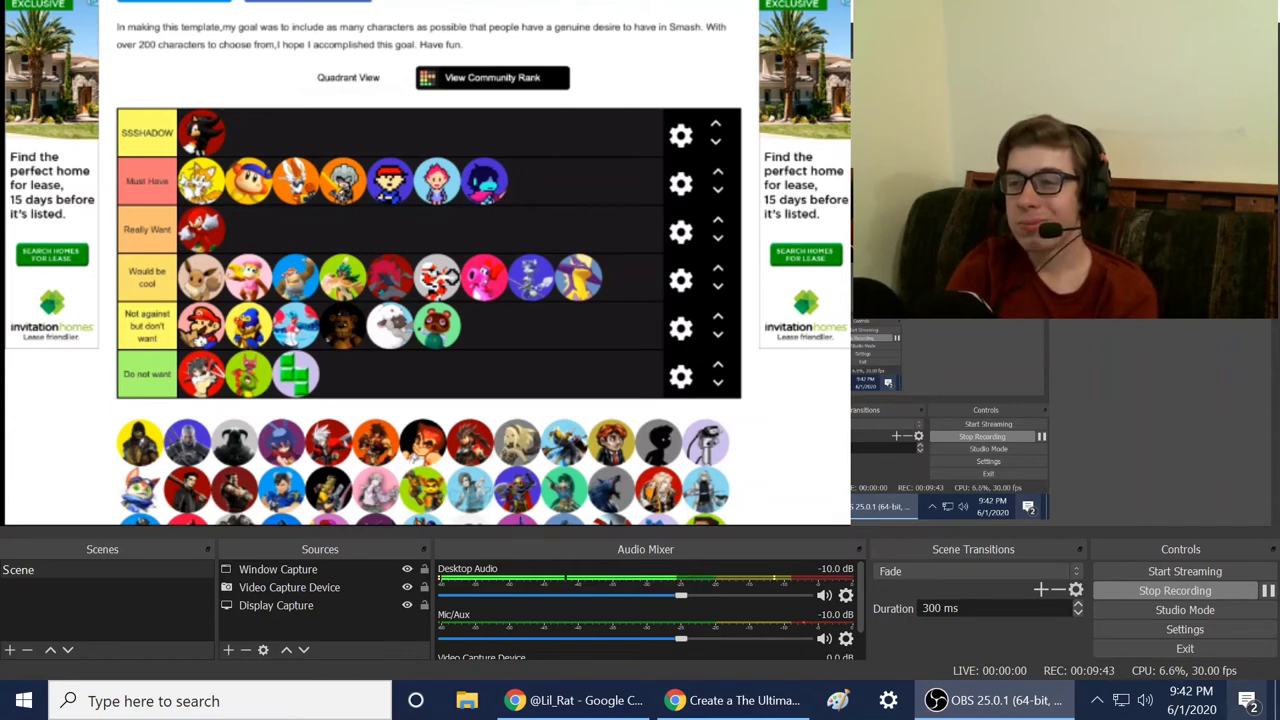
{"action": "scroll", "coordinate": [428, 263], "scroll_direction": "down", "scroll_amount": 5}
{"action": "scroll", "coordinate": [428, 263], "scroll_direction": "down", "scroll_amount": 1}
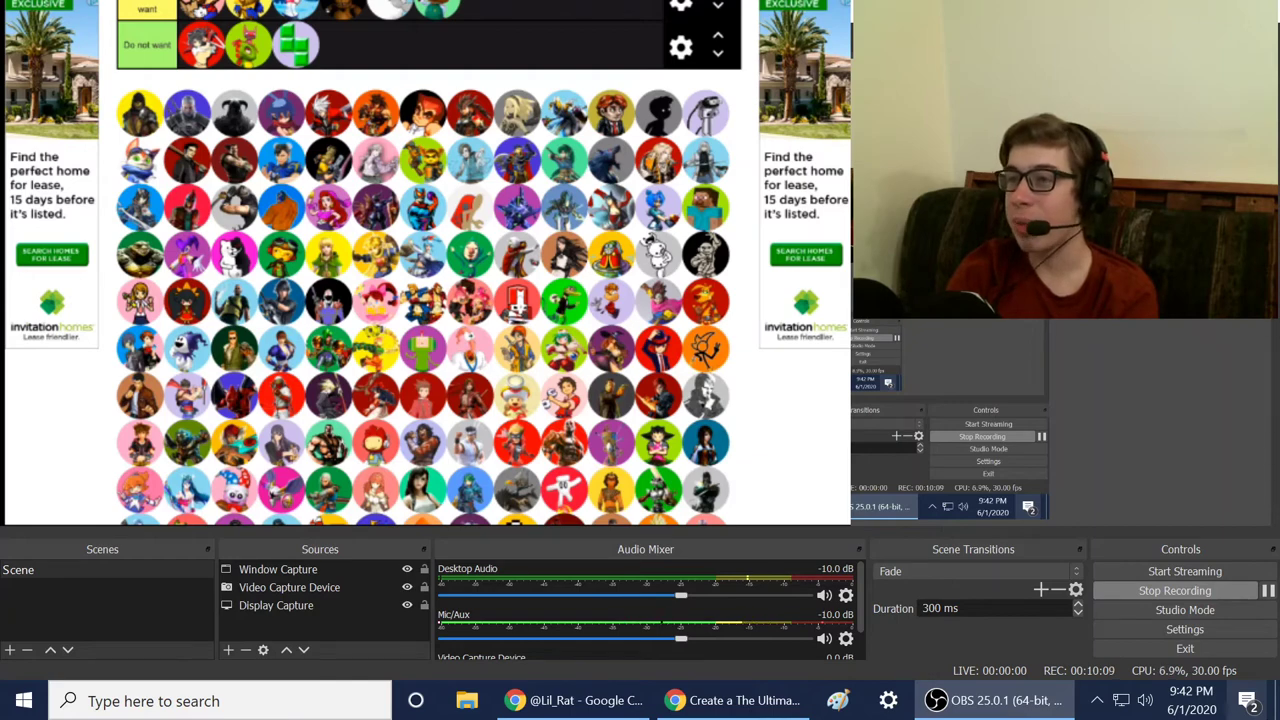
{"action": "scroll", "coordinate": [425, 263], "scroll_direction": "down", "scroll_amount": 3}
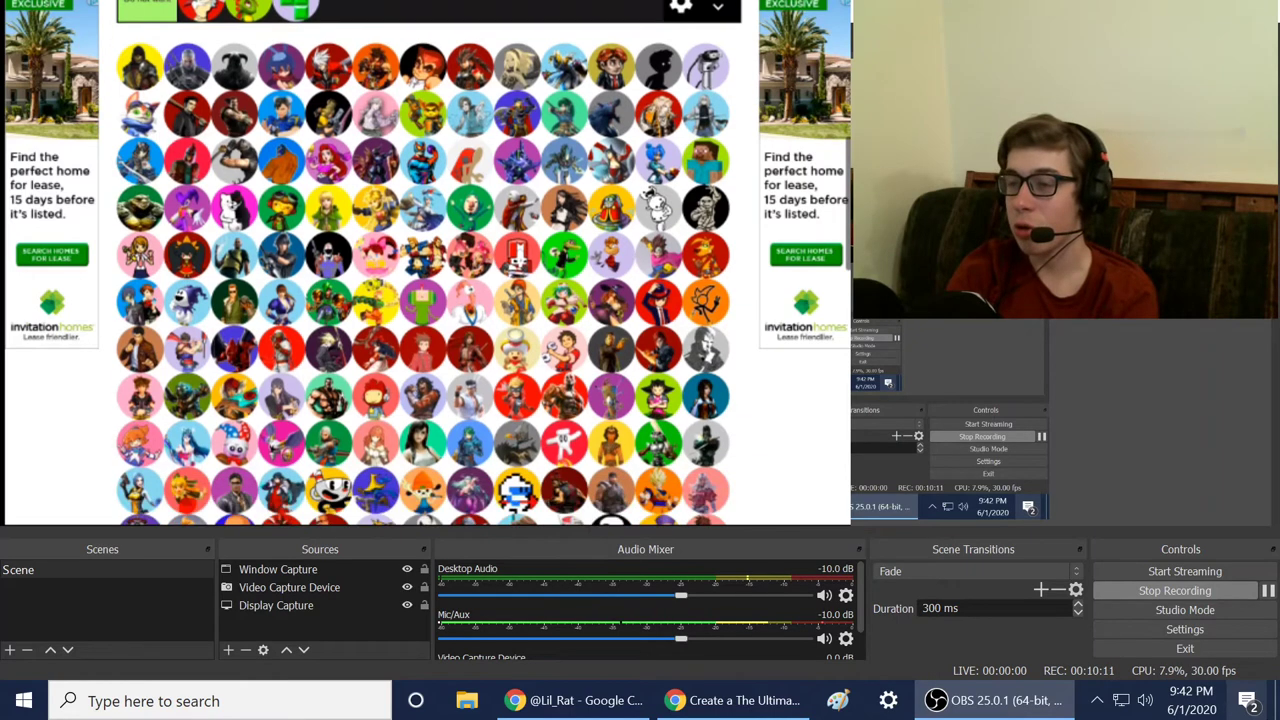
{"action": "scroll", "coordinate": [425, 263], "scroll_direction": "down", "scroll_amount": 3}
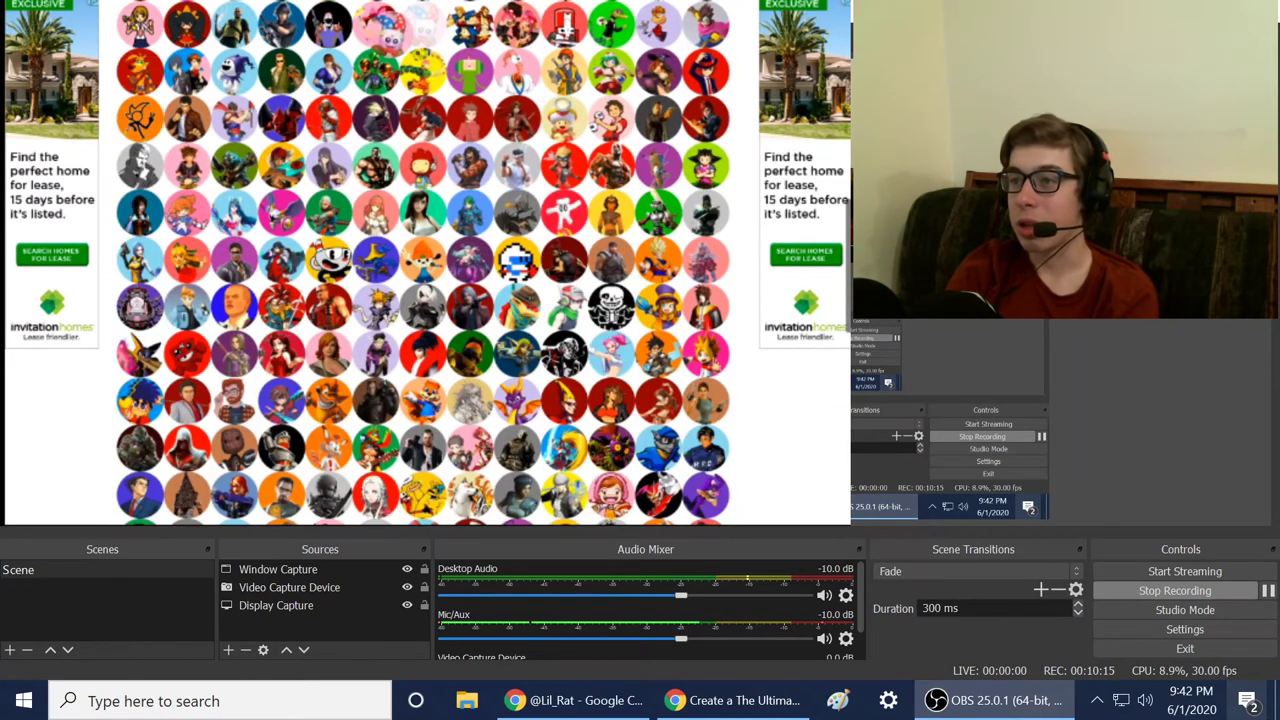
{"action": "scroll", "coordinate": [425, 263], "scroll_direction": "up", "scroll_amount": 3}
{"action": "scroll", "coordinate": [425, 263], "scroll_direction": "up", "scroll_amount": 3}
{"action": "scroll", "coordinate": [425, 263], "scroll_direction": "up", "scroll_amount": 3}
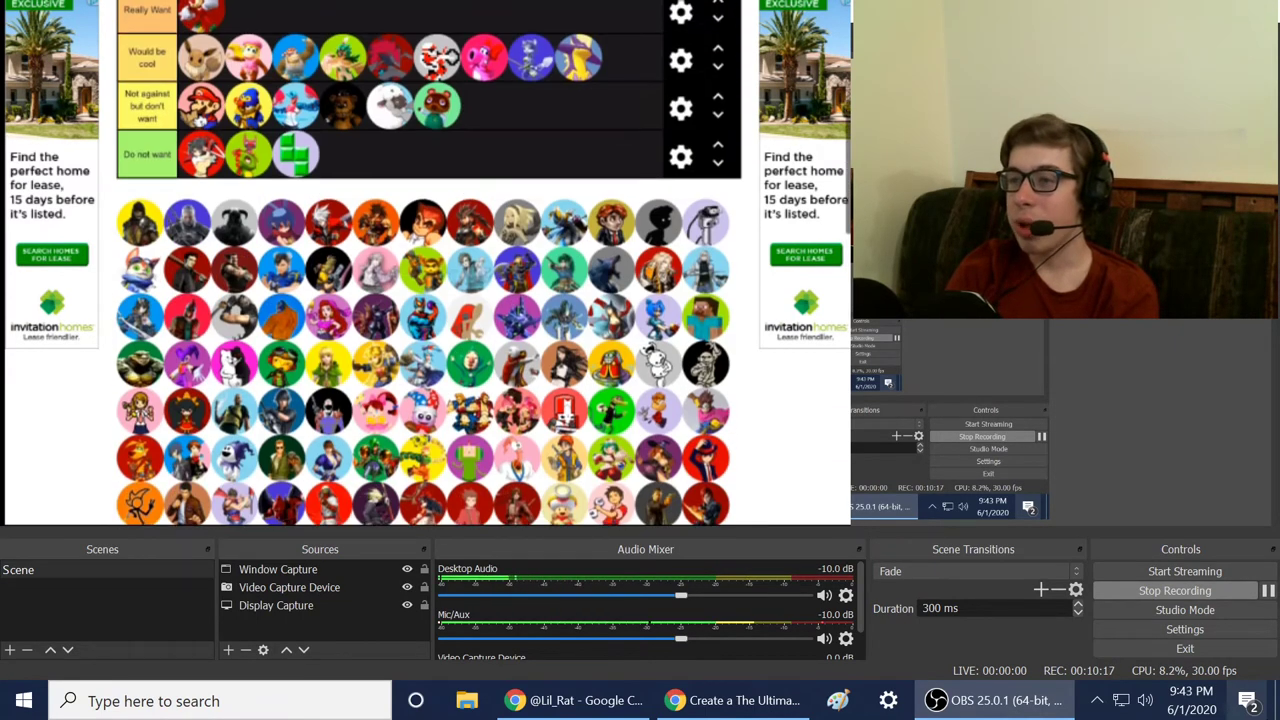
Step: Rank the pink jester character in the 'Not against but don't want' tier
{"action": "left_click_drag", "start_coordinate": [422, 408], "coordinate": [485, 108]}
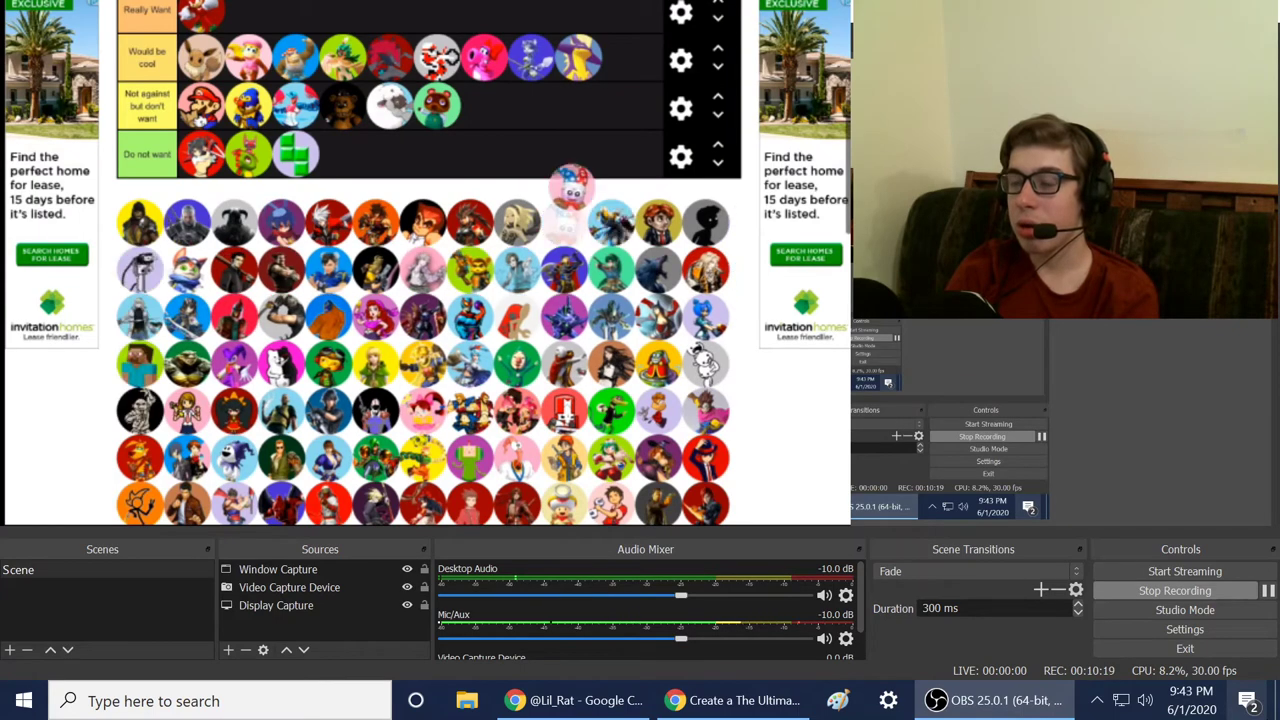
{"action": "scroll", "coordinate": [425, 263], "scroll_direction": "up", "scroll_amount": 2}
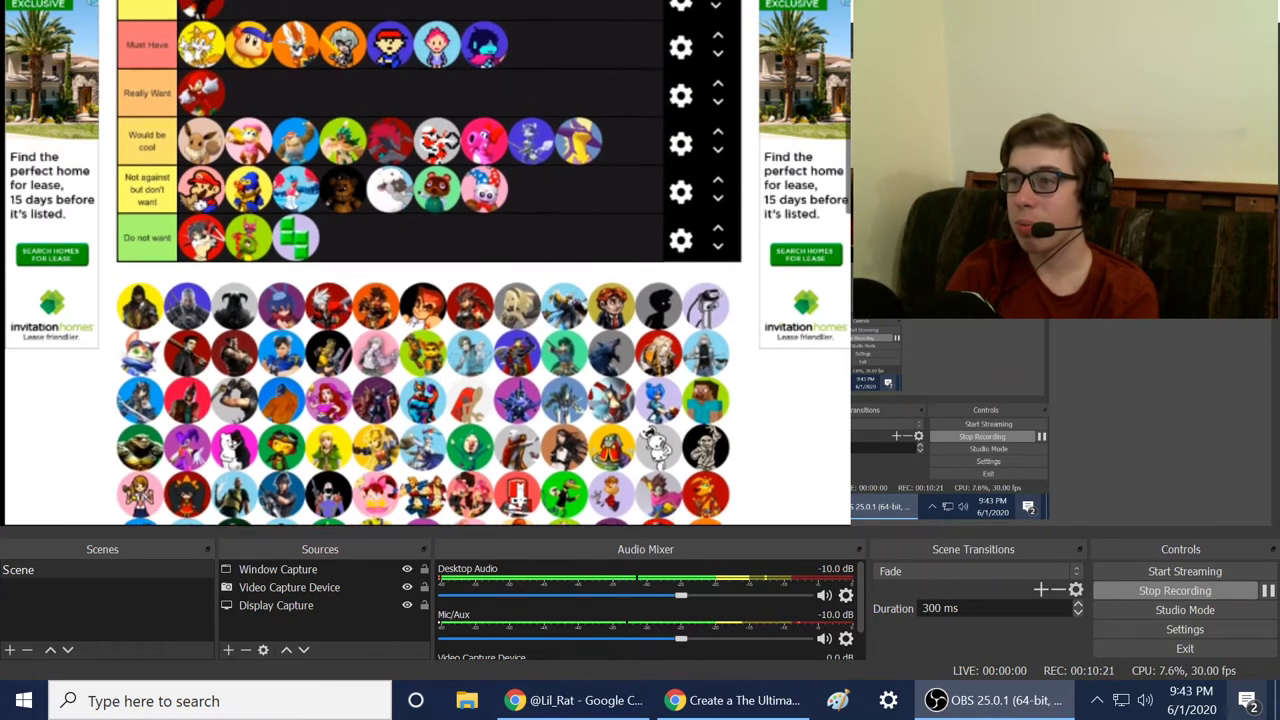
{"action": "scroll", "coordinate": [425, 263], "scroll_direction": "up", "scroll_amount": 2}
{"action": "scroll", "coordinate": [425, 263], "scroll_direction": "down", "scroll_amount": 1}
{"action": "scroll", "coordinate": [425, 263], "scroll_direction": "down", "scroll_amount": 1}
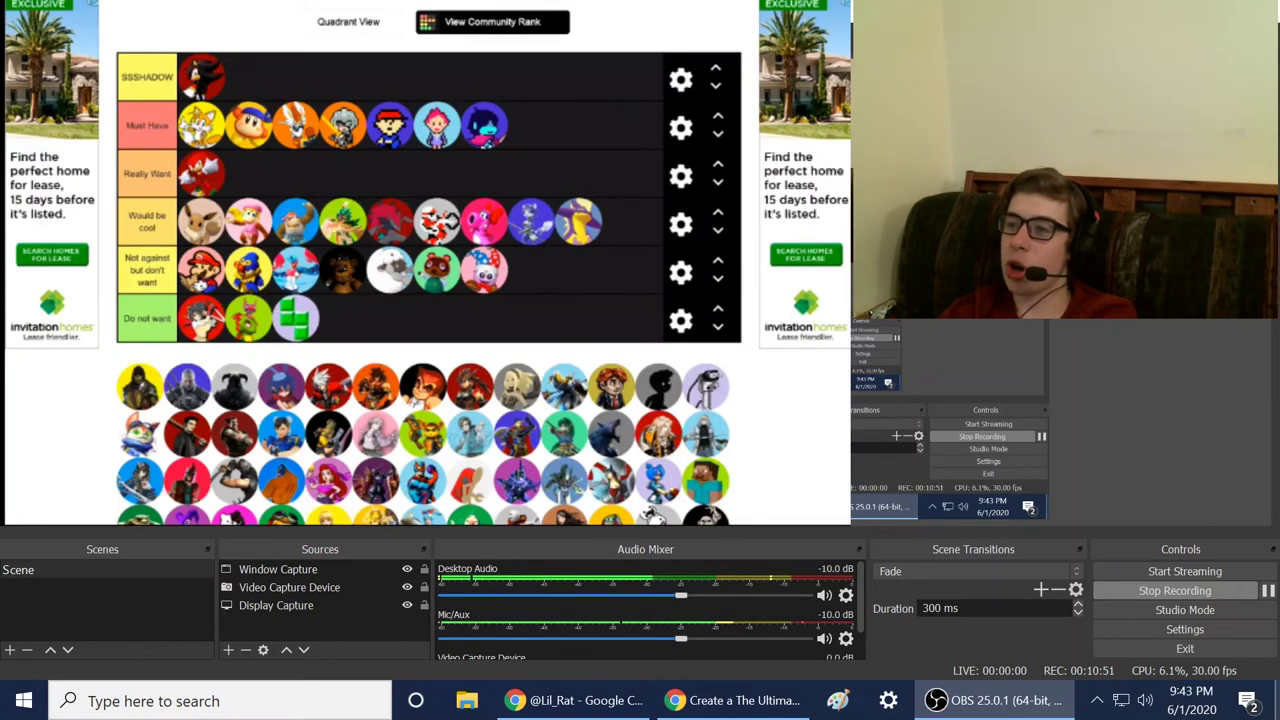
{"action": "scroll", "coordinate": [428, 300], "scroll_direction": "down", "scroll_amount": 3}
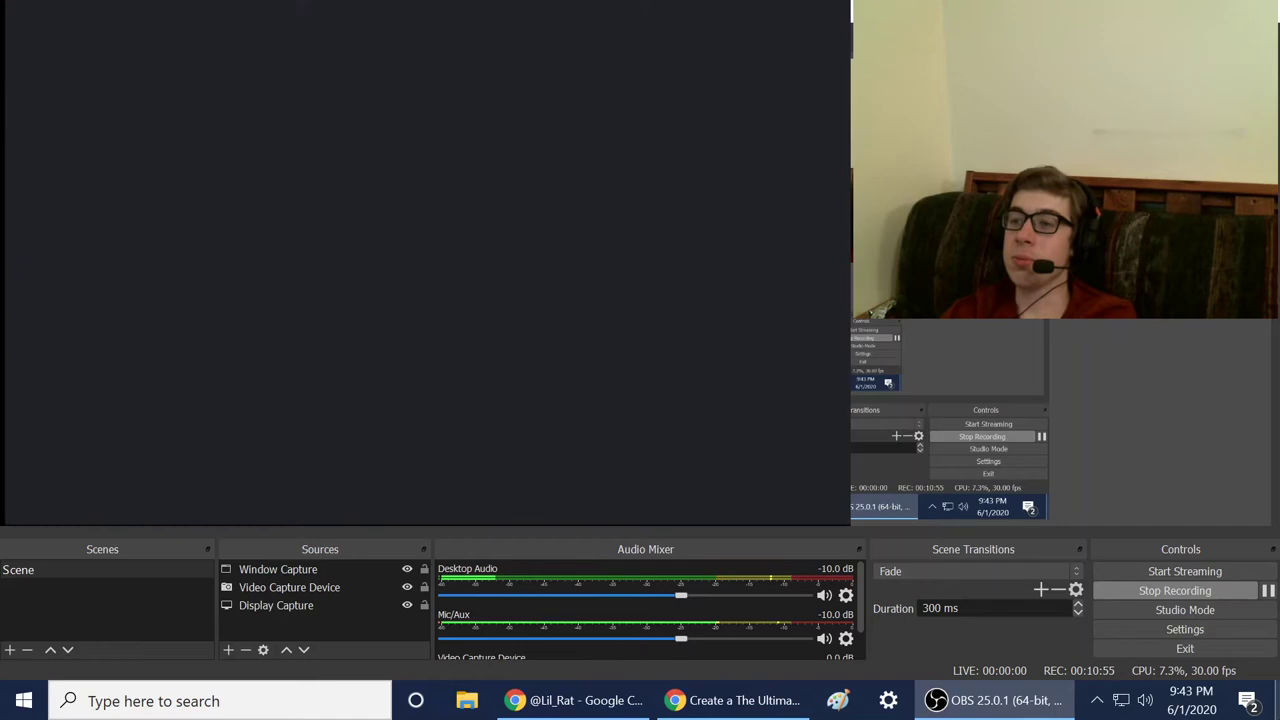
{"action": "scroll", "coordinate": [428, 300], "scroll_direction": "down", "scroll_amount": 1}
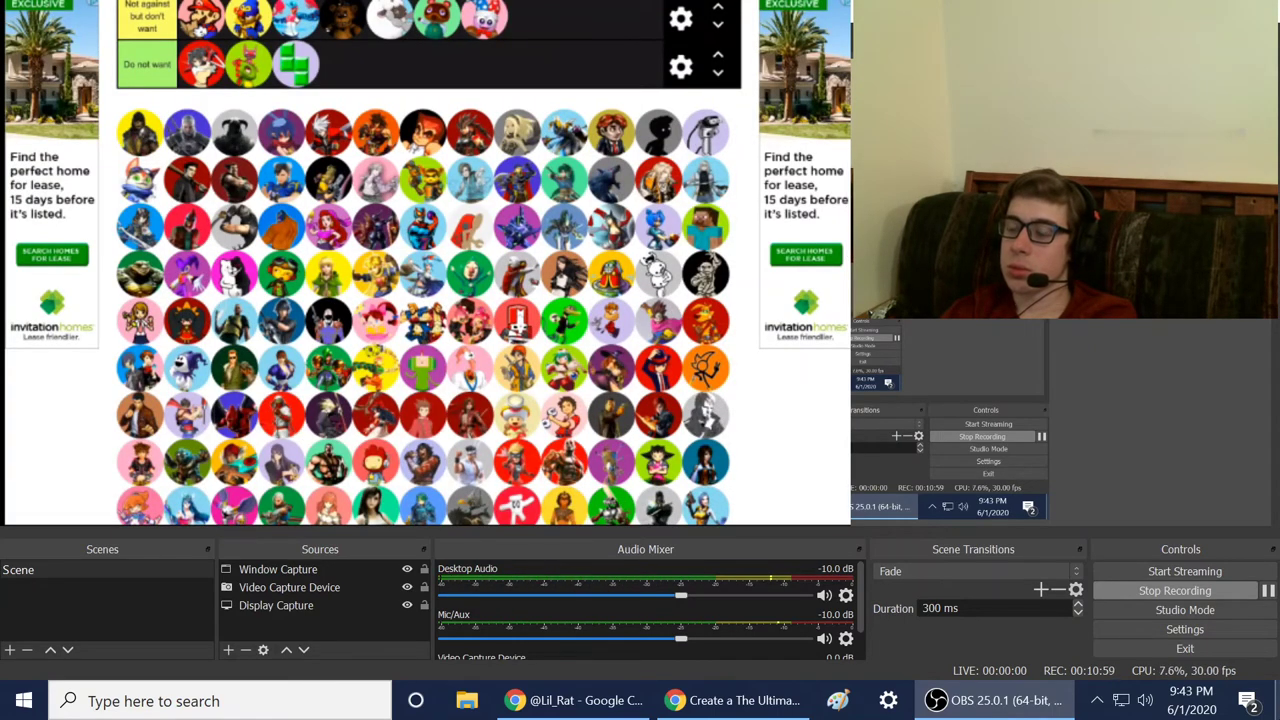
{"action": "scroll", "coordinate": [428, 300], "scroll_direction": "up", "scroll_amount": 1}
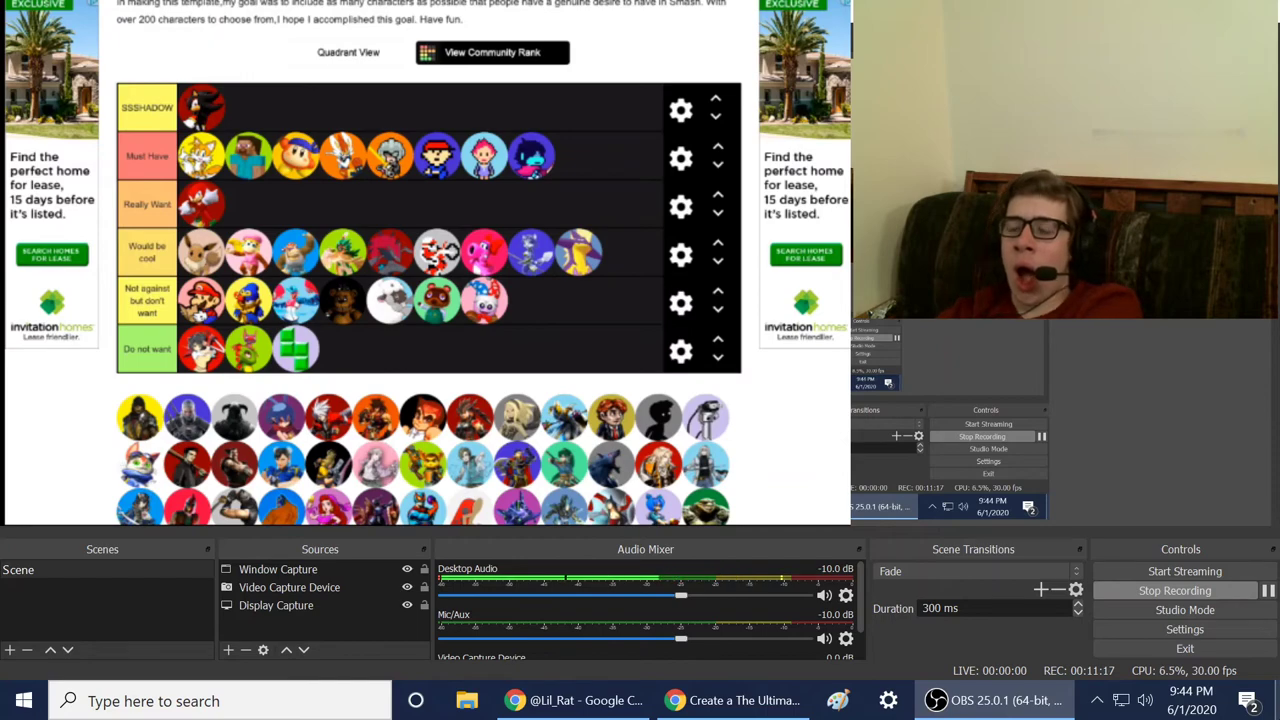
{"action": "scroll", "coordinate": [428, 263], "scroll_direction": "down", "scroll_amount": 3}
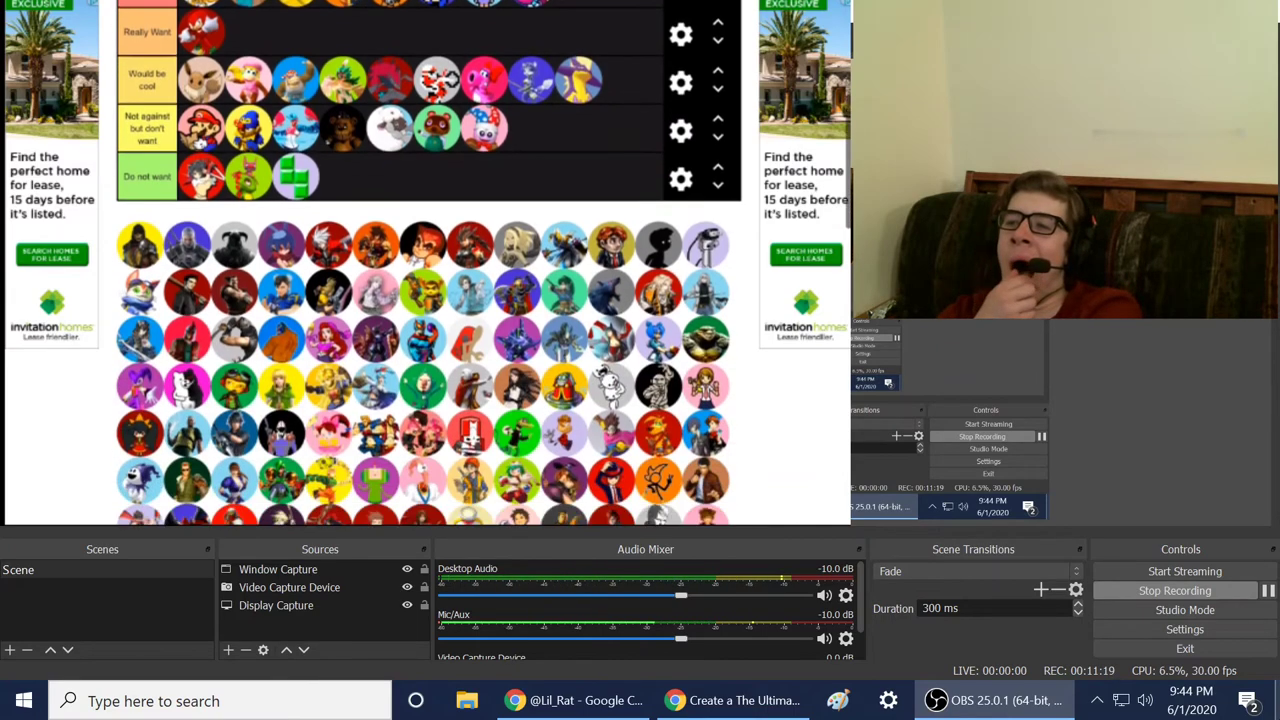
{"action": "scroll", "coordinate": [428, 263], "scroll_direction": "down", "scroll_amount": 2}
{"action": "scroll", "coordinate": [428, 263], "scroll_direction": "down", "scroll_amount": 1}
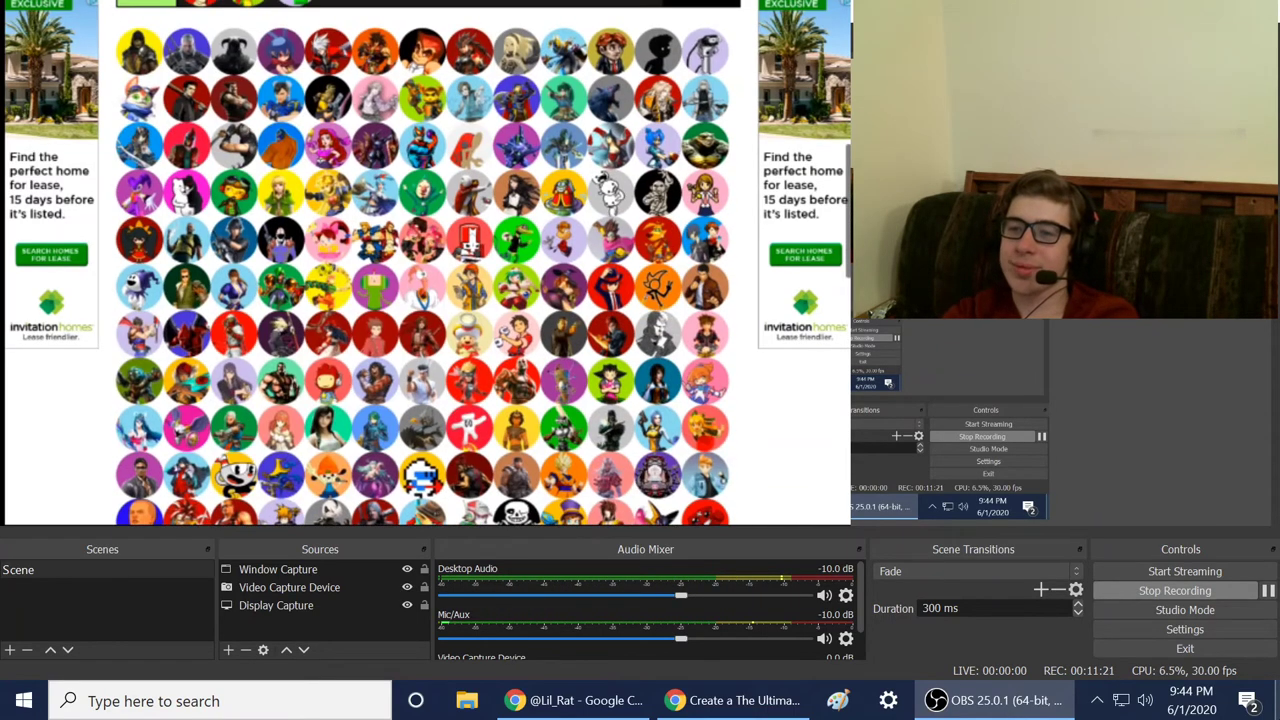
{"action": "scroll", "coordinate": [428, 263], "scroll_direction": "down", "scroll_amount": 1}
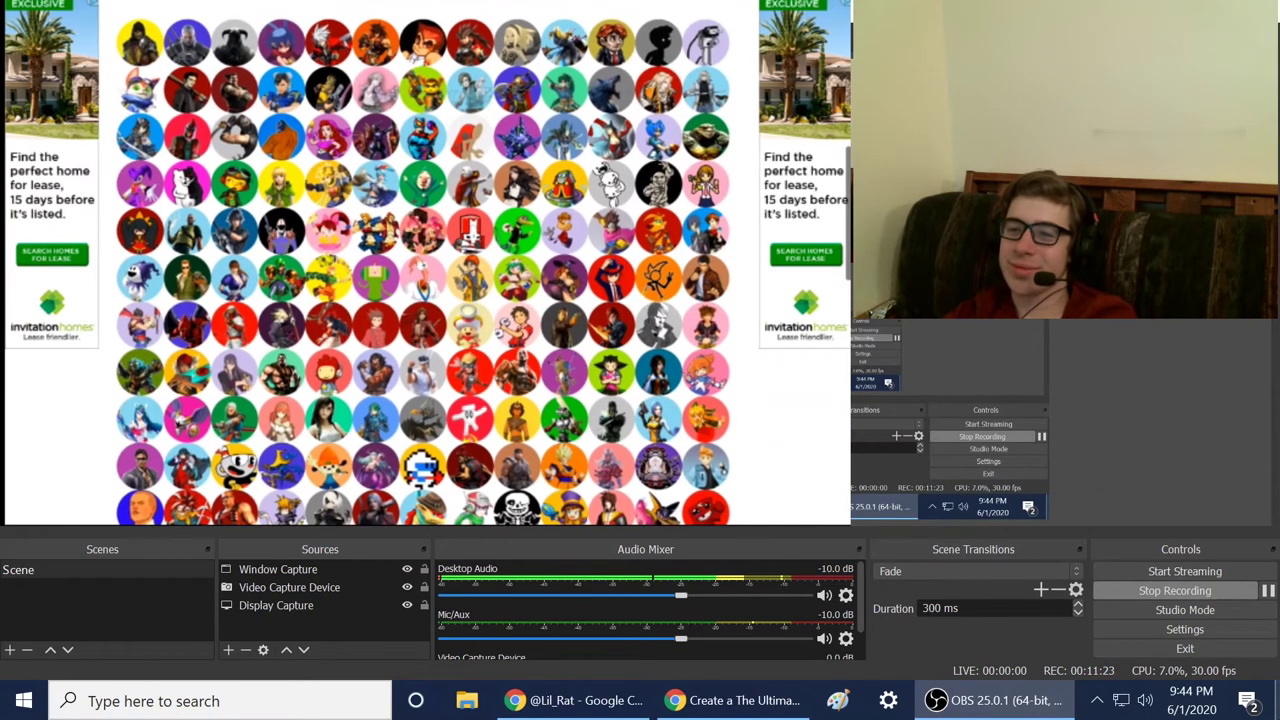
{"action": "scroll", "coordinate": [428, 263], "scroll_direction": "up", "scroll_amount": 1}
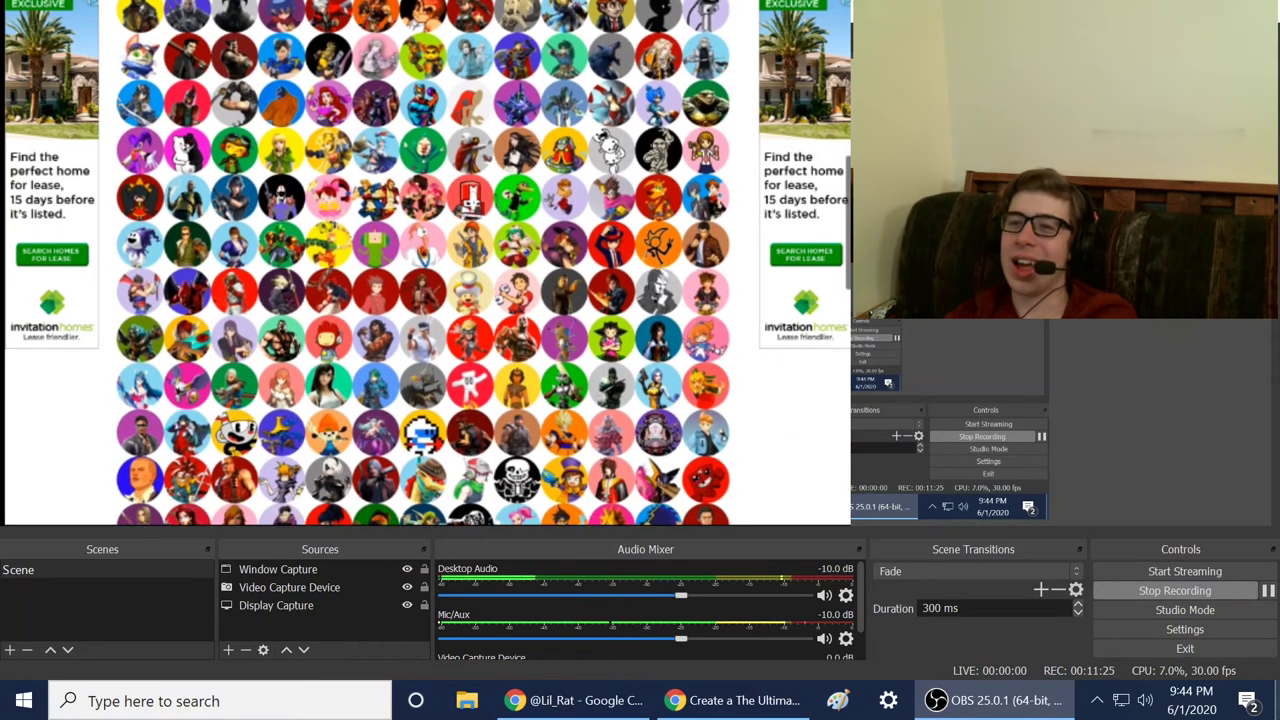
{"action": "scroll", "coordinate": [428, 263], "scroll_direction": "up", "scroll_amount": 1}
{"action": "scroll", "coordinate": [428, 263], "scroll_direction": "up", "scroll_amount": 3}
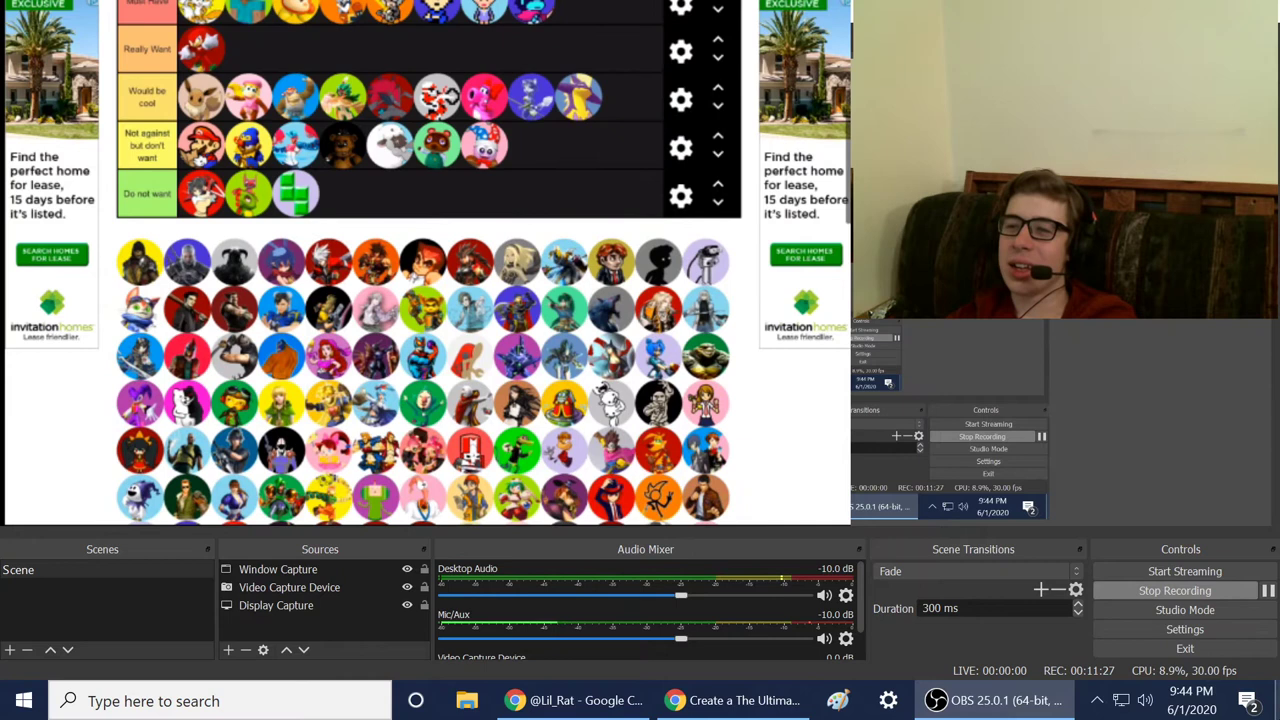
Step: Drop the white character into a low-ranked tier
{"action": "mouse_move", "coordinate": [610, 400]}
{"action": "left_mouse_down"}
{"action": "mouse_move", "coordinate": [582, 178]}
{"action": "mouse_move", "coordinate": [591, 120]}
{"action": "mouse_move", "coordinate": [623, 120]}
{"action": "mouse_move", "coordinate": [628, 92]}
{"action": "mouse_move", "coordinate": [619, 120]}
{"action": "mouse_move", "coordinate": [625, 96]}
{"action": "mouse_move", "coordinate": [563, 130]}
{"action": "left_mouse_up"}
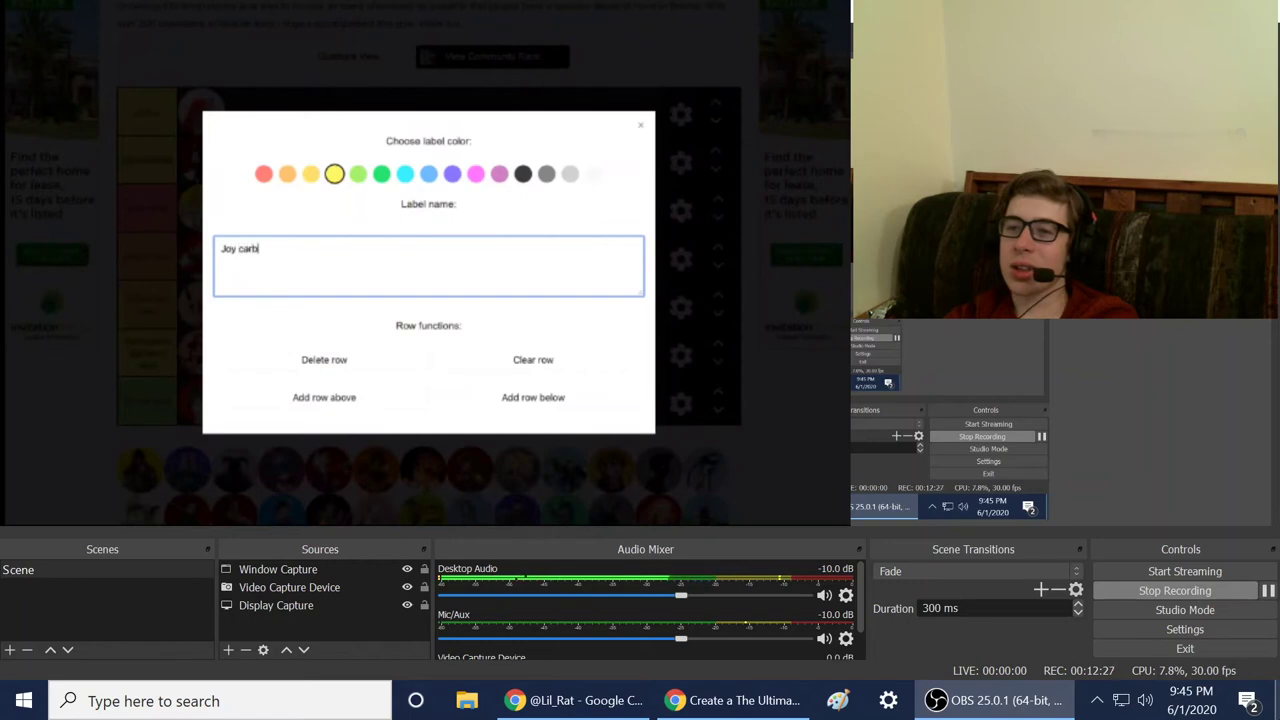
{"action": "type", "text": "bo"}
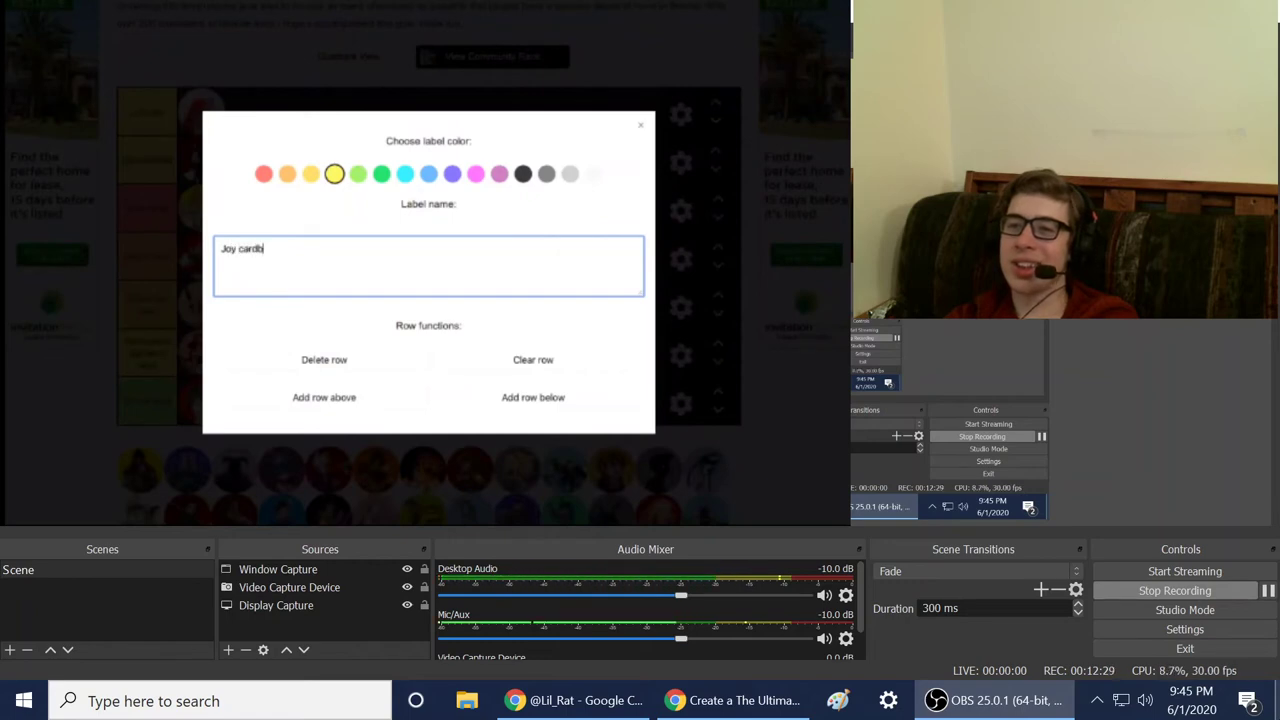
{"action": "type", "text": "a"}
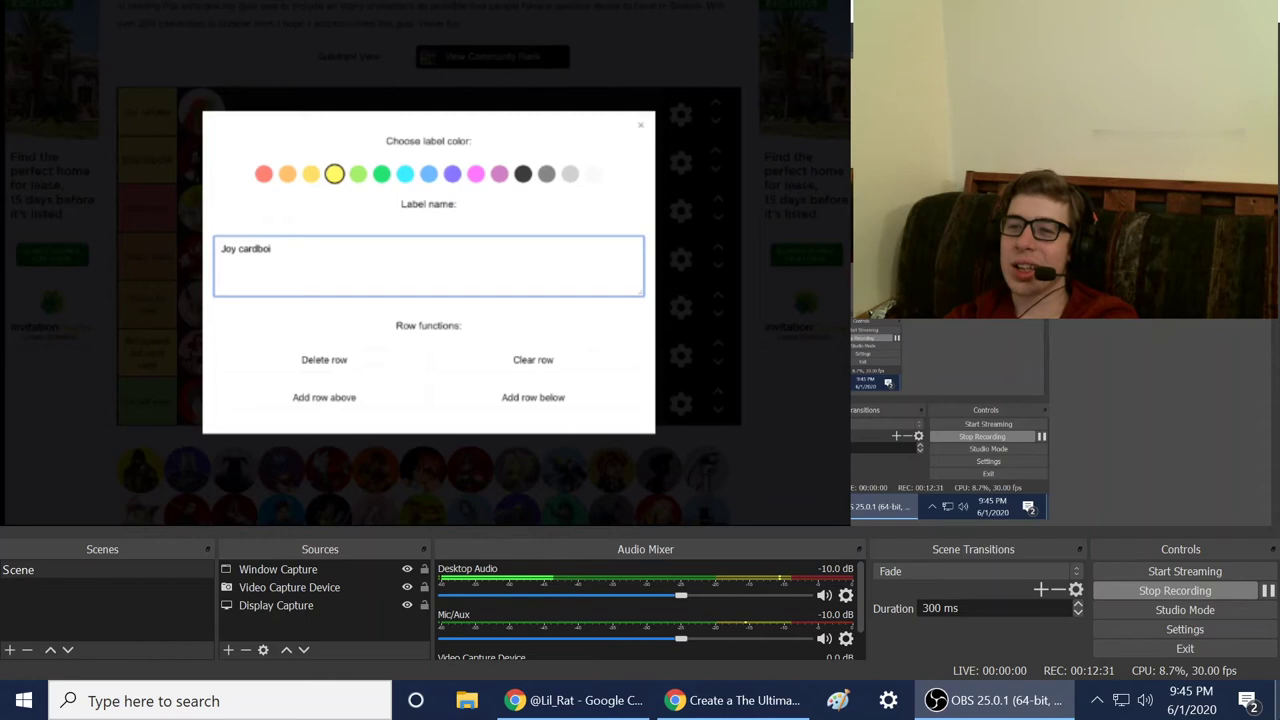
Step: Confirm 'Joy cardboi' as the new top row's label and close its settings
{"action": "key", "text": "Escape"}
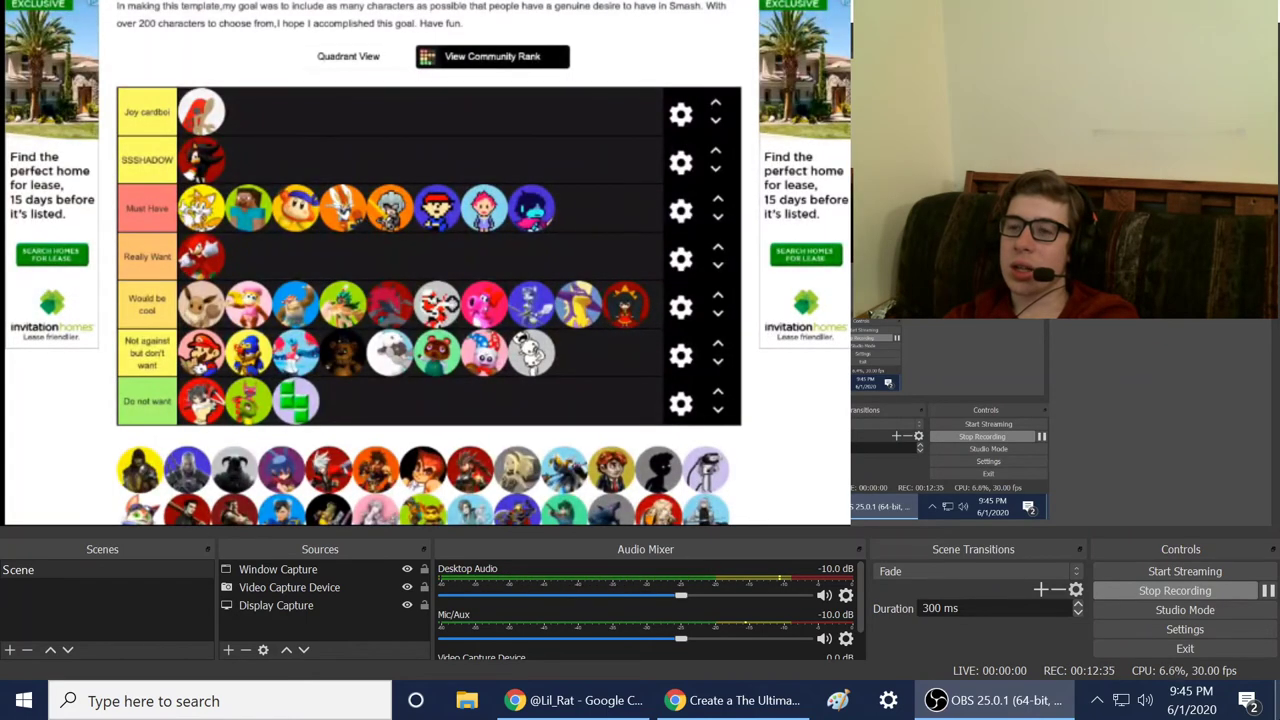
{"action": "scroll", "coordinate": [428, 263], "scroll_direction": "down", "scroll_amount": 2}
{"action": "scroll", "coordinate": [428, 263], "scroll_direction": "down", "scroll_amount": 1}
{"action": "scroll", "coordinate": [428, 263], "scroll_direction": "down", "scroll_amount": 1}
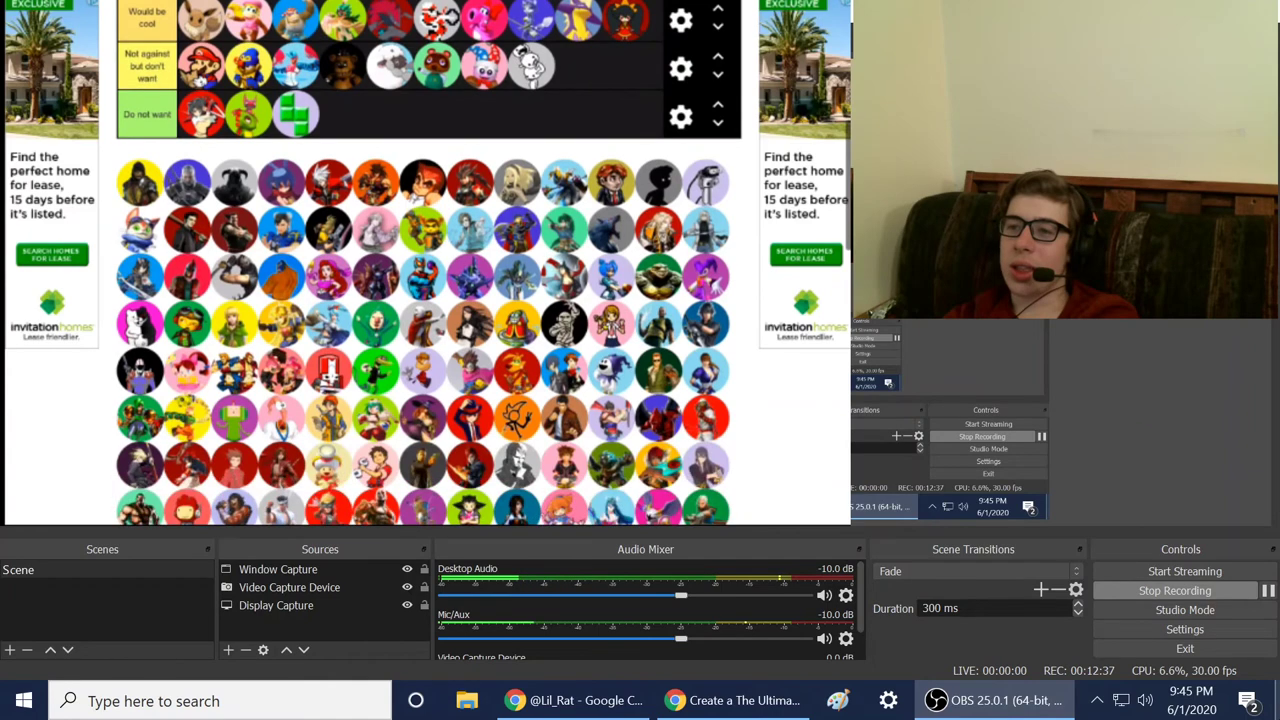
{"action": "scroll", "coordinate": [428, 263], "scroll_direction": "down", "scroll_amount": 1}
{"action": "scroll", "coordinate": [428, 263], "scroll_direction": "down", "scroll_amount": 1}
{"action": "scroll", "coordinate": [428, 263], "scroll_direction": "down", "scroll_amount": 1}
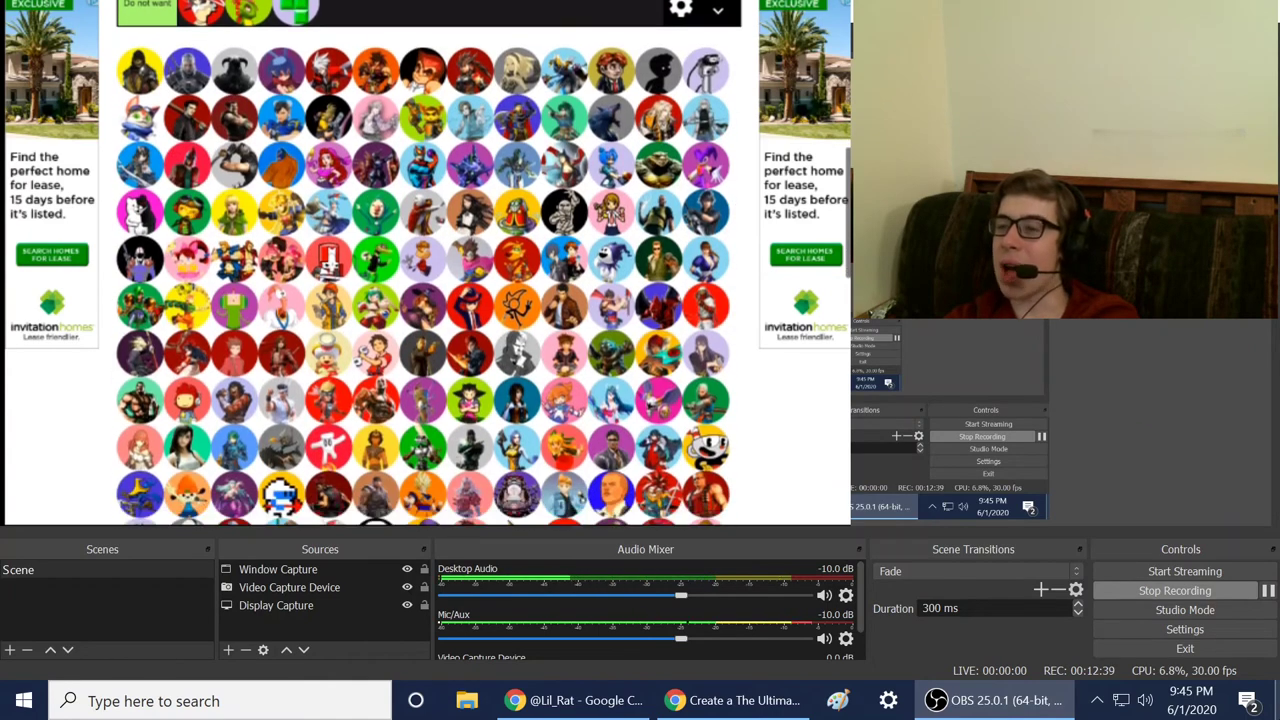
Step: Rank two more characters, including an orange one, then check Discord DMs and the tier image
{"action": "mouse_move", "coordinate": [187, 400]}
{"action": "left_mouse_down"}
{"action": "mouse_move", "coordinate": [290, 65]}
{"action": "mouse_move", "coordinate": [375, 67]}
{"action": "left_mouse_up"}
{"action": "scroll", "coordinate": [428, 263], "scroll_direction": "up", "scroll_amount": 3}
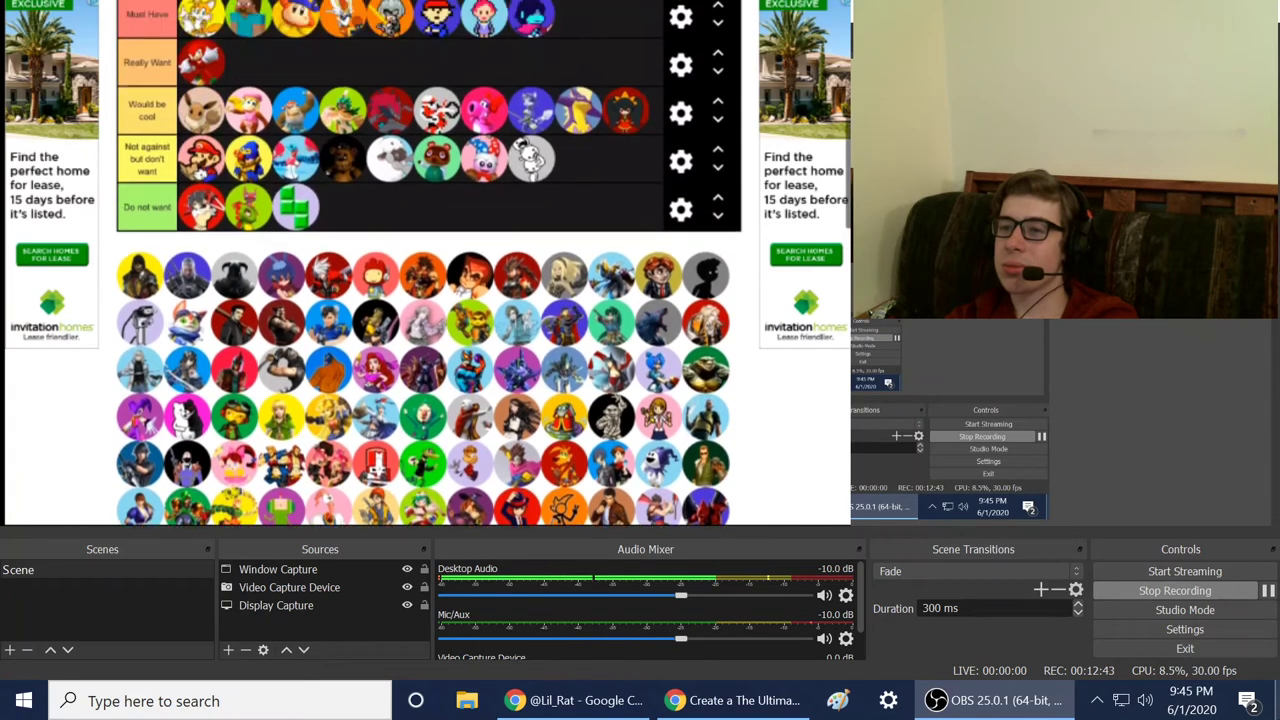
{"action": "scroll", "coordinate": [428, 263], "scroll_direction": "up", "scroll_amount": 1}
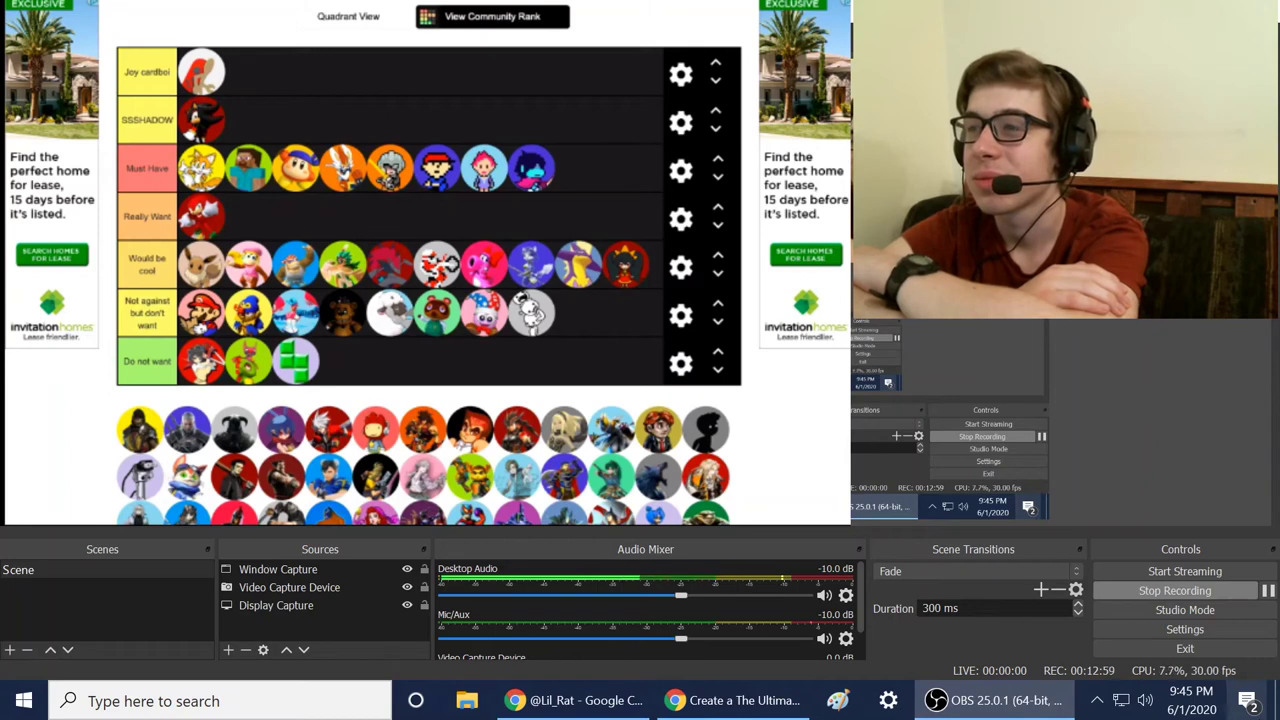
{"action": "mouse_move", "coordinate": [375, 428]}
{"action": "left_mouse_down"}
{"action": "mouse_move", "coordinate": [378, 252]}
{"action": "mouse_move", "coordinate": [452, 200]}
{"action": "left_mouse_up"}
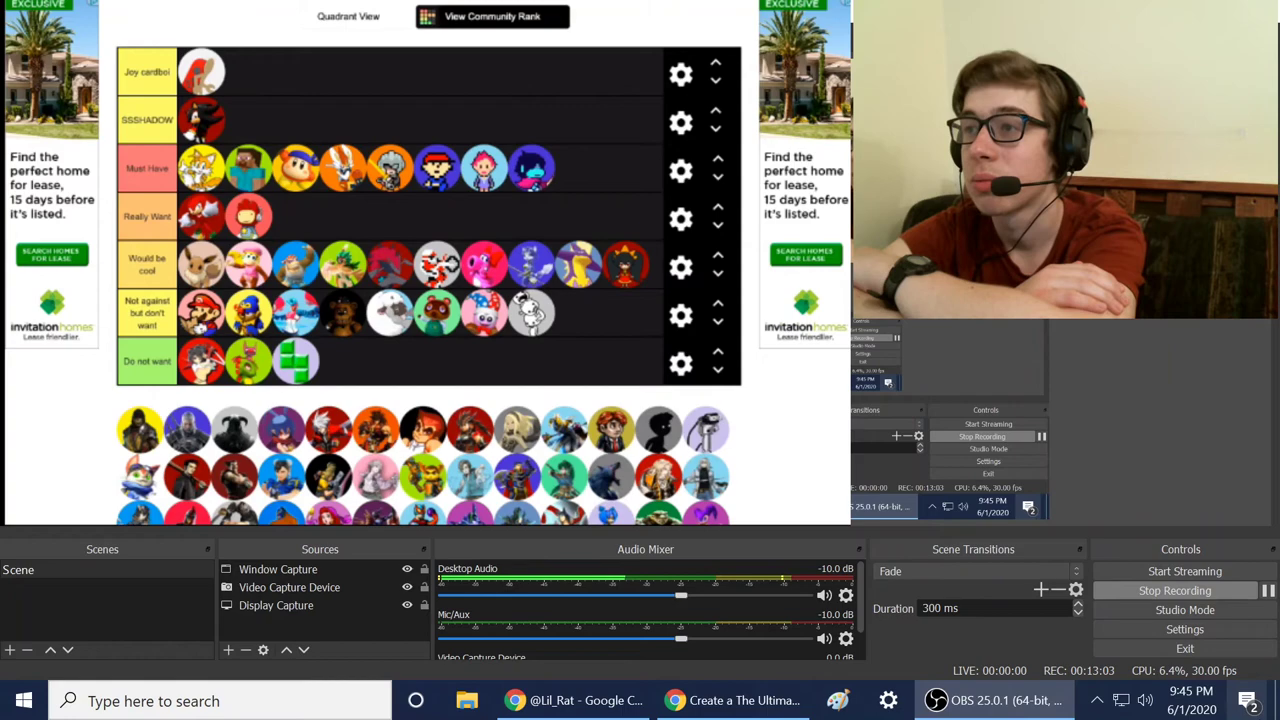
{"action": "scroll", "coordinate": [428, 262], "scroll_direction": "down", "scroll_amount": 2}
{"action": "scroll", "coordinate": [428, 262], "scroll_direction": "down", "scroll_amount": 1}
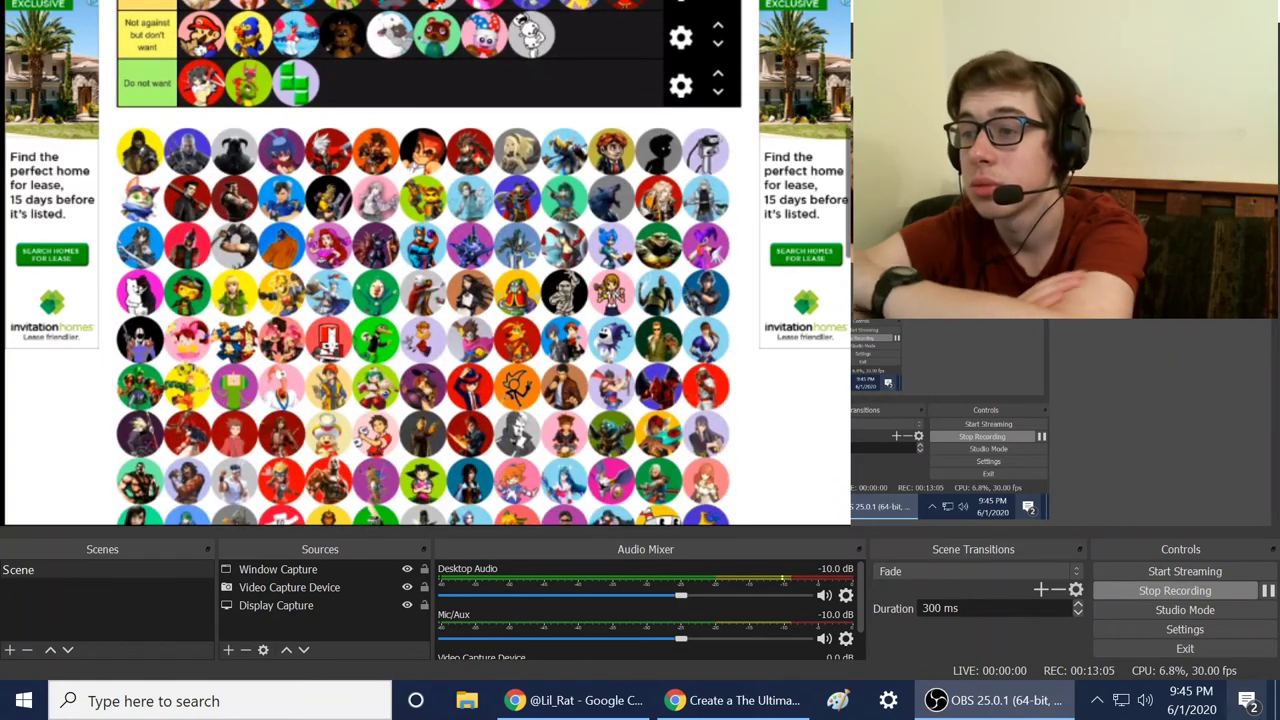
{"action": "scroll", "coordinate": [428, 262], "scroll_direction": "down", "scroll_amount": 5}
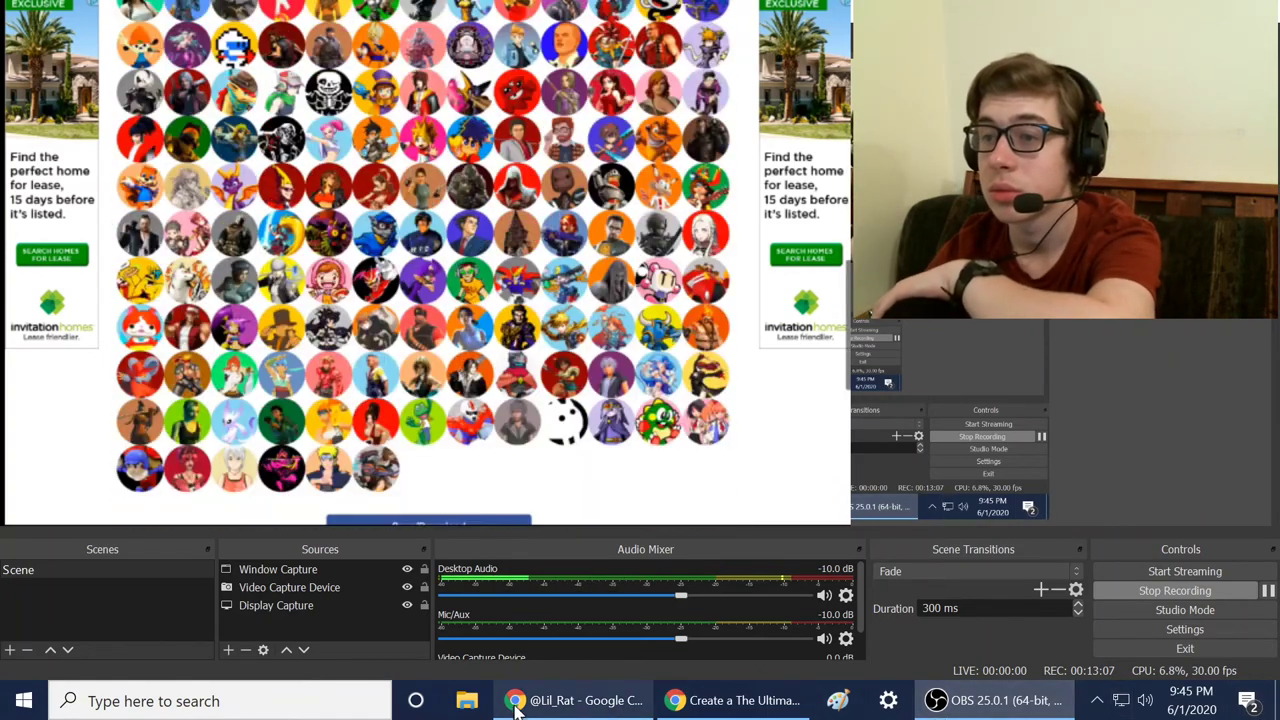
{"action": "left_click", "coordinate": [515, 705]}
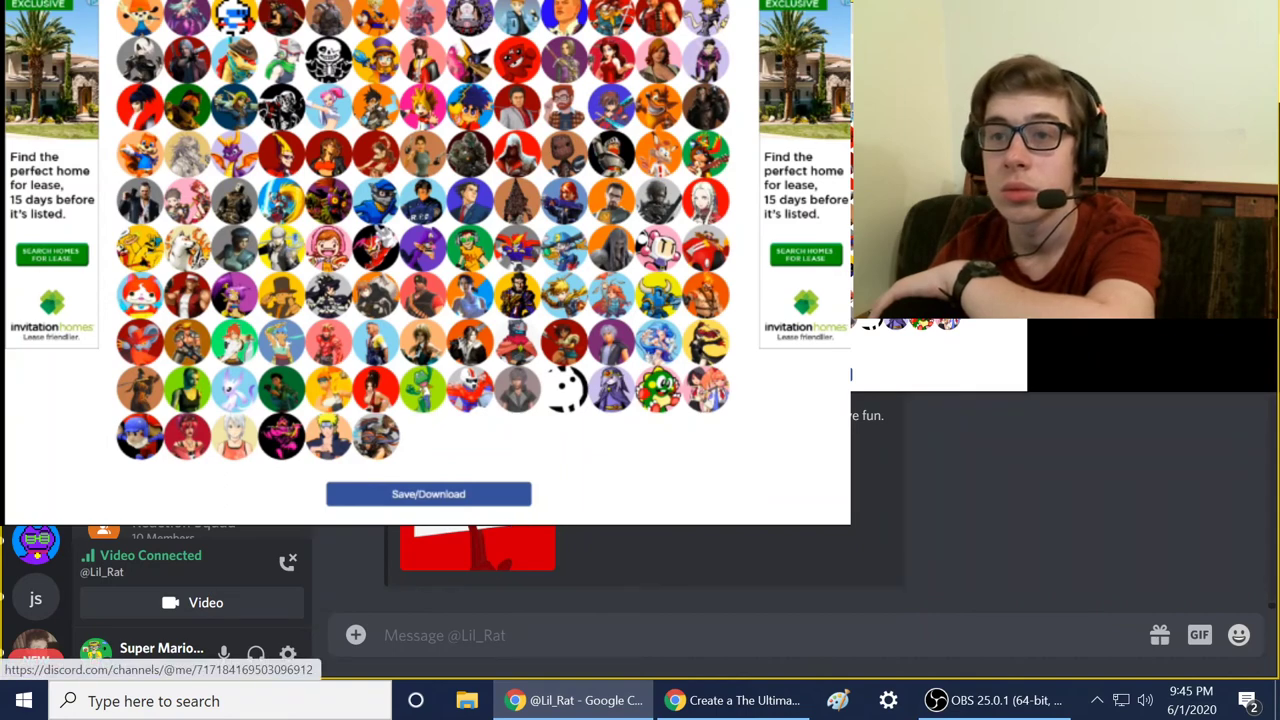
{"action": "left_click", "coordinate": [36, 648]}
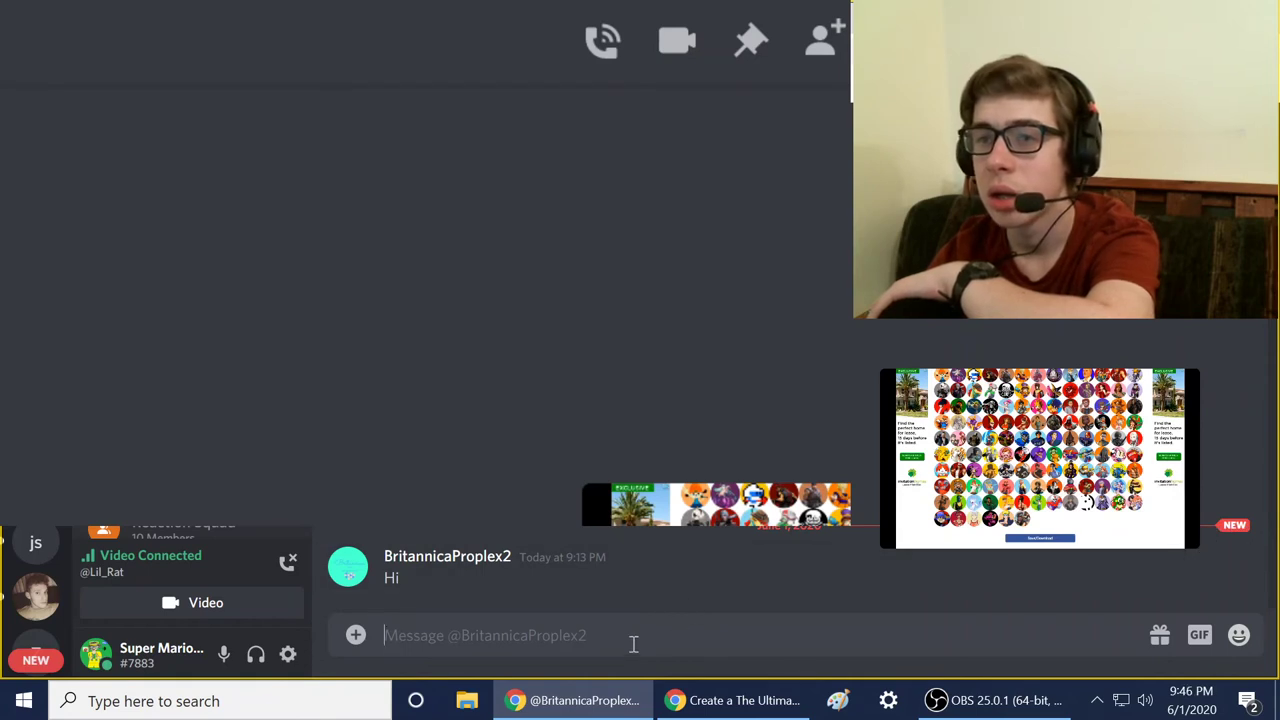
{"action": "left_click", "coordinate": [990, 706]}
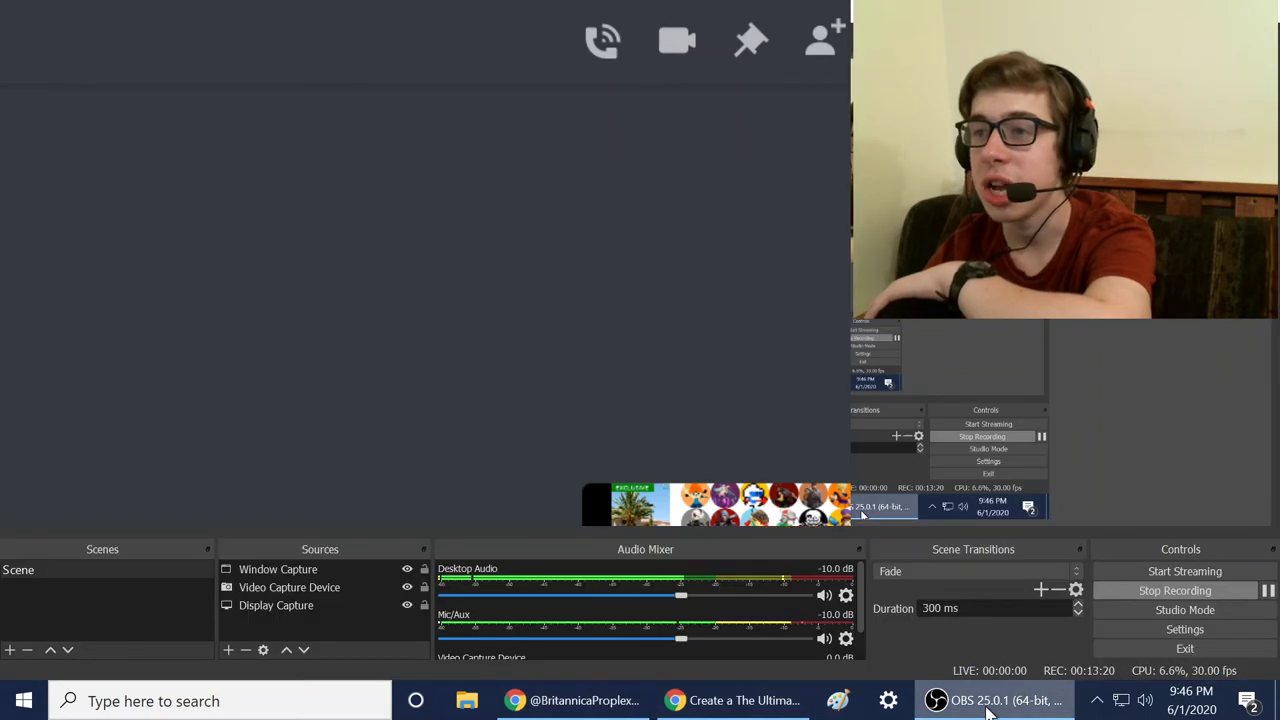
{"action": "left_click", "coordinate": [590, 705]}
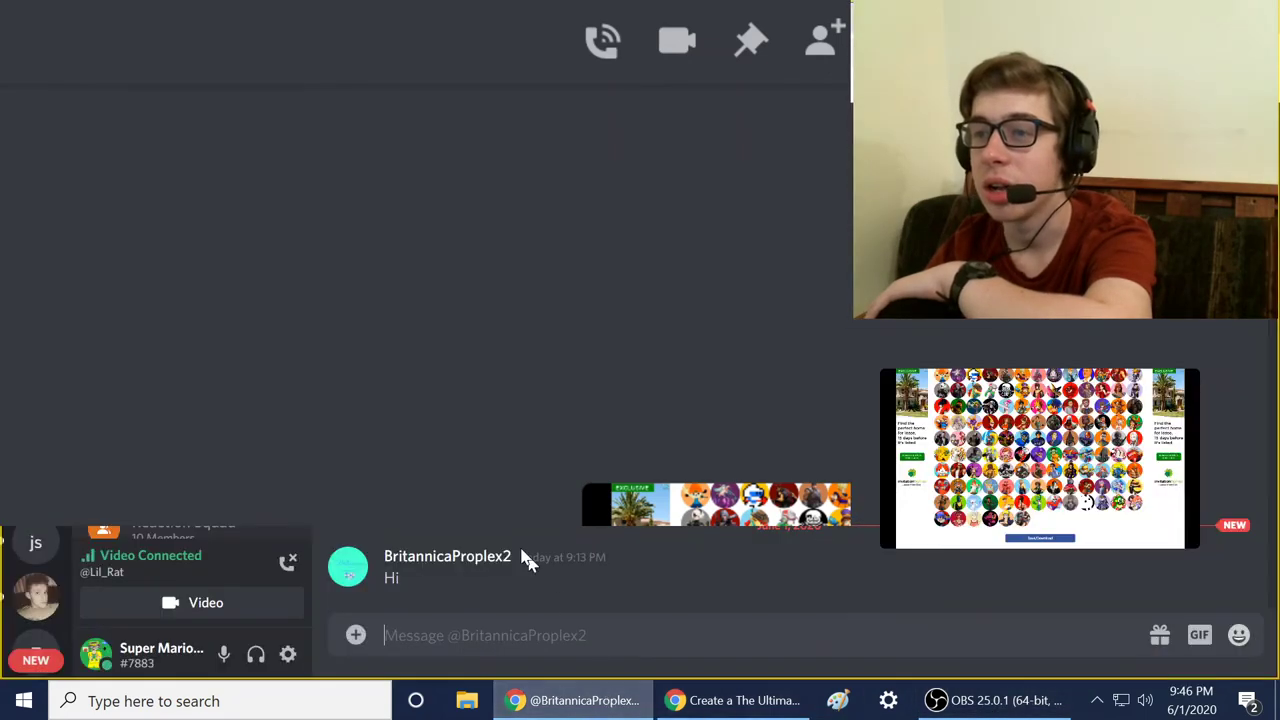
{"action": "left_click", "coordinate": [329, 349]}
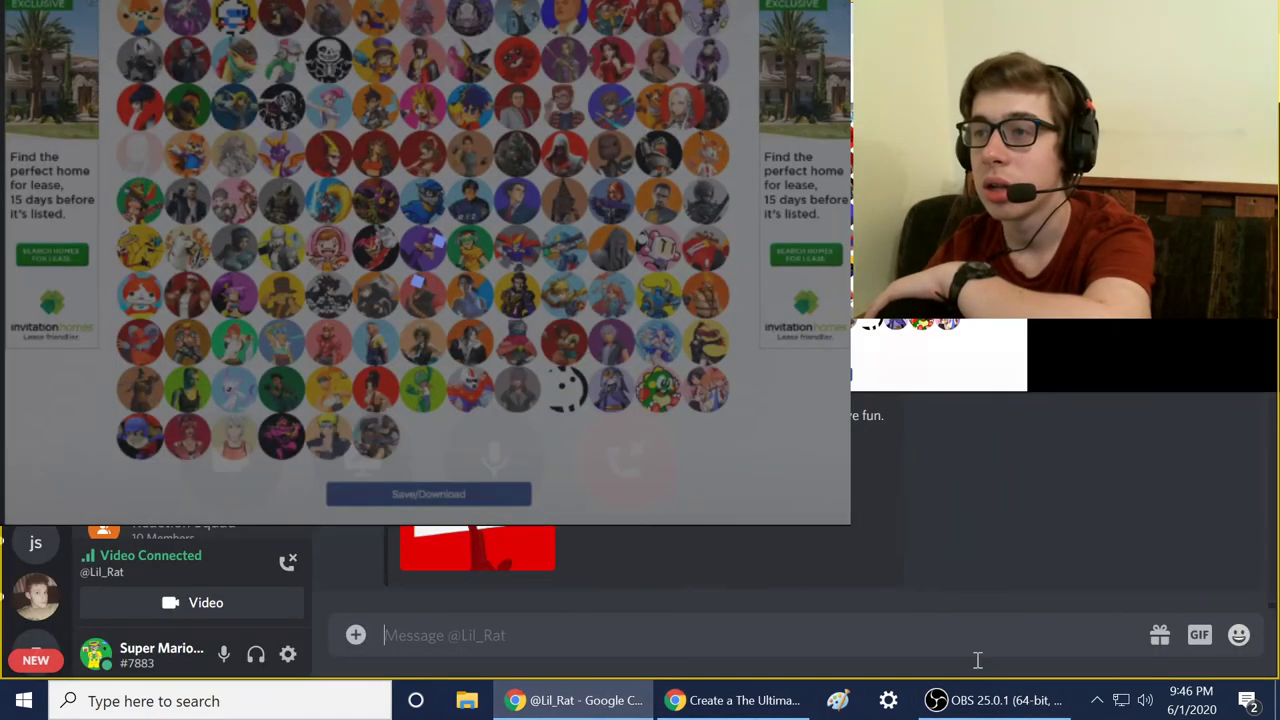
Step: Bring the OBS recording window back to the front
{"action": "left_click", "coordinate": [1000, 701]}
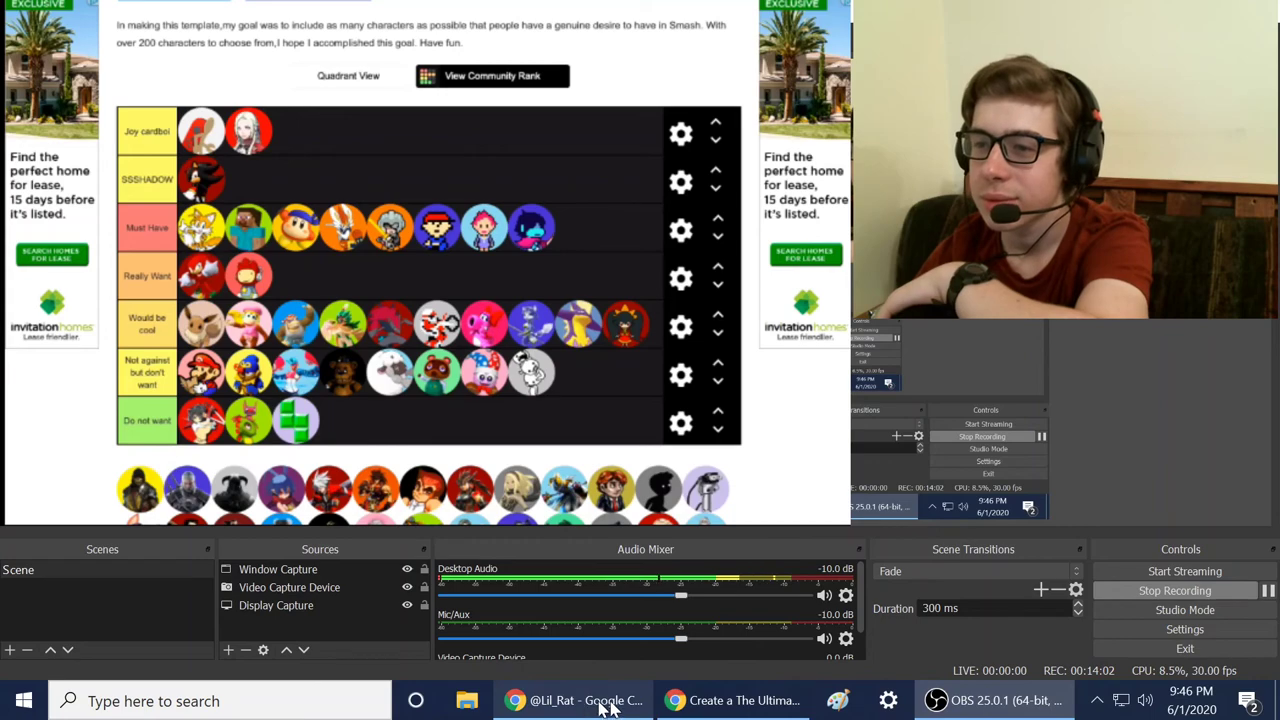
Step: Move the friend's tier list capture into the bottom-right corner of the OBS canvas
{"action": "left_click", "coordinate": [700, 701]}
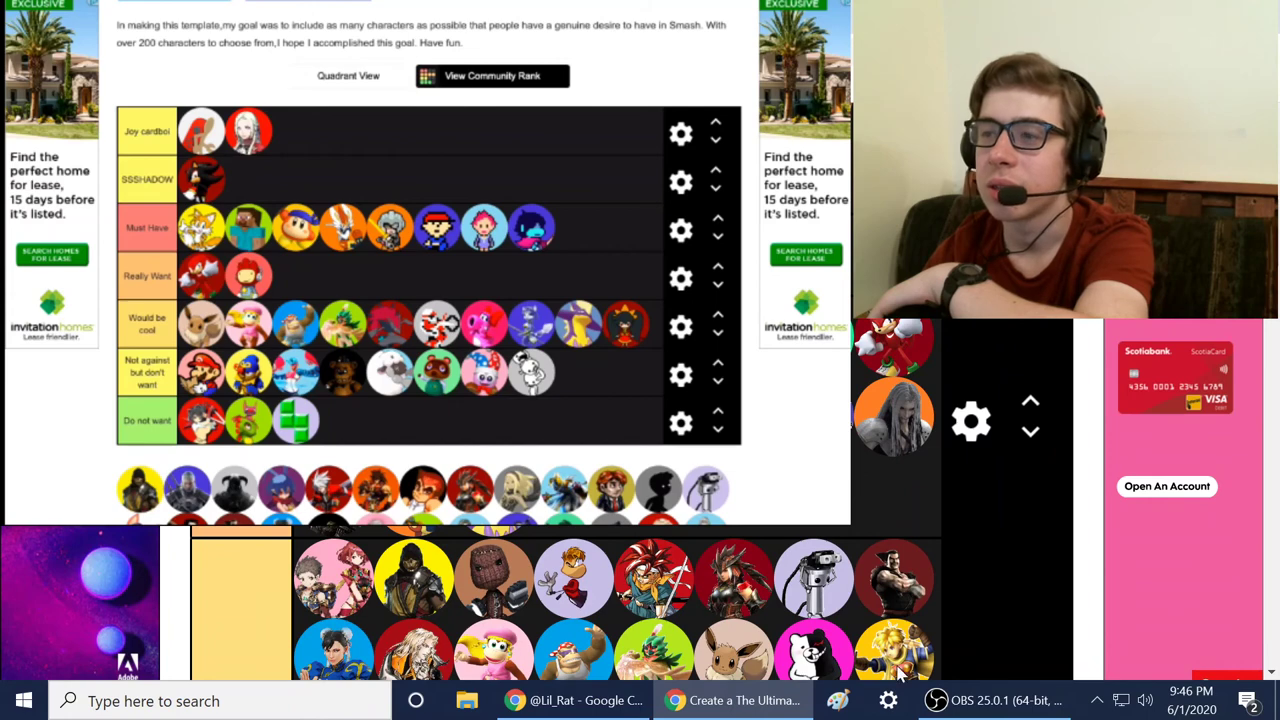
{"action": "left_click", "coordinate": [943, 700]}
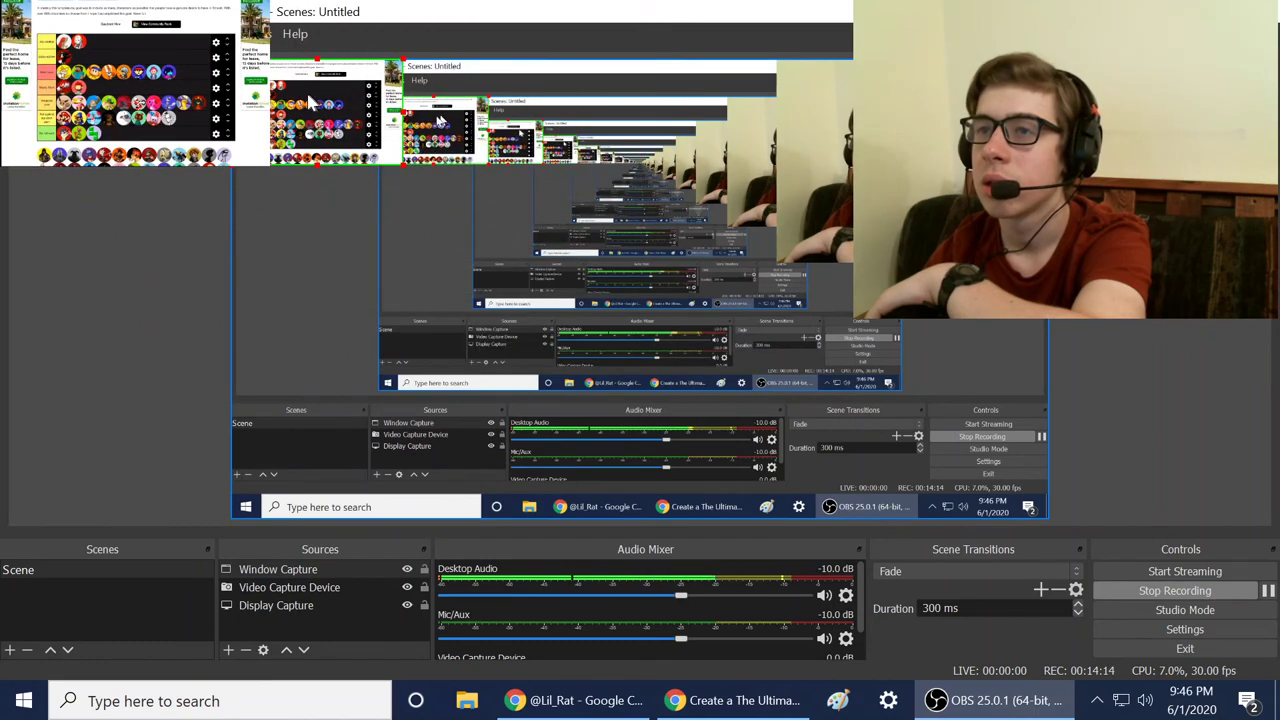
{"action": "left_click_drag", "start_coordinate": [125, 63], "coordinate": [1135, 610]}
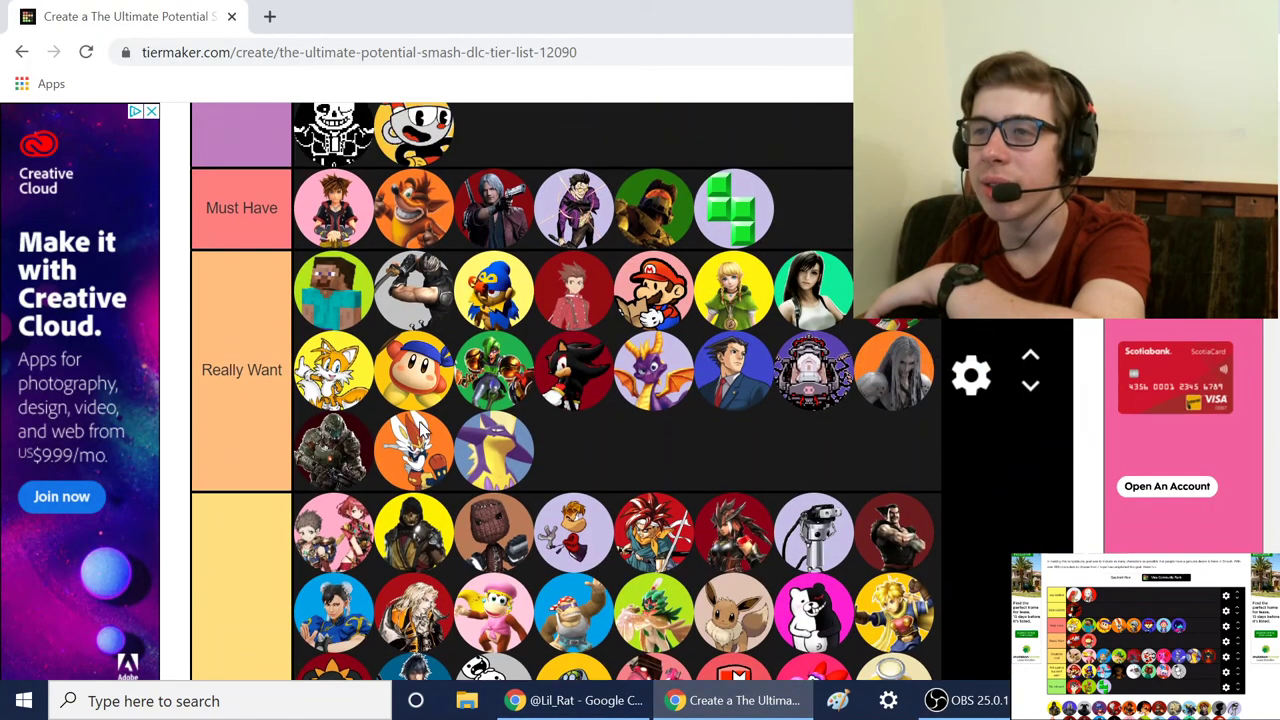
{"action": "scroll", "coordinate": [214, 308], "scroll_direction": "up", "scroll_amount": 1}
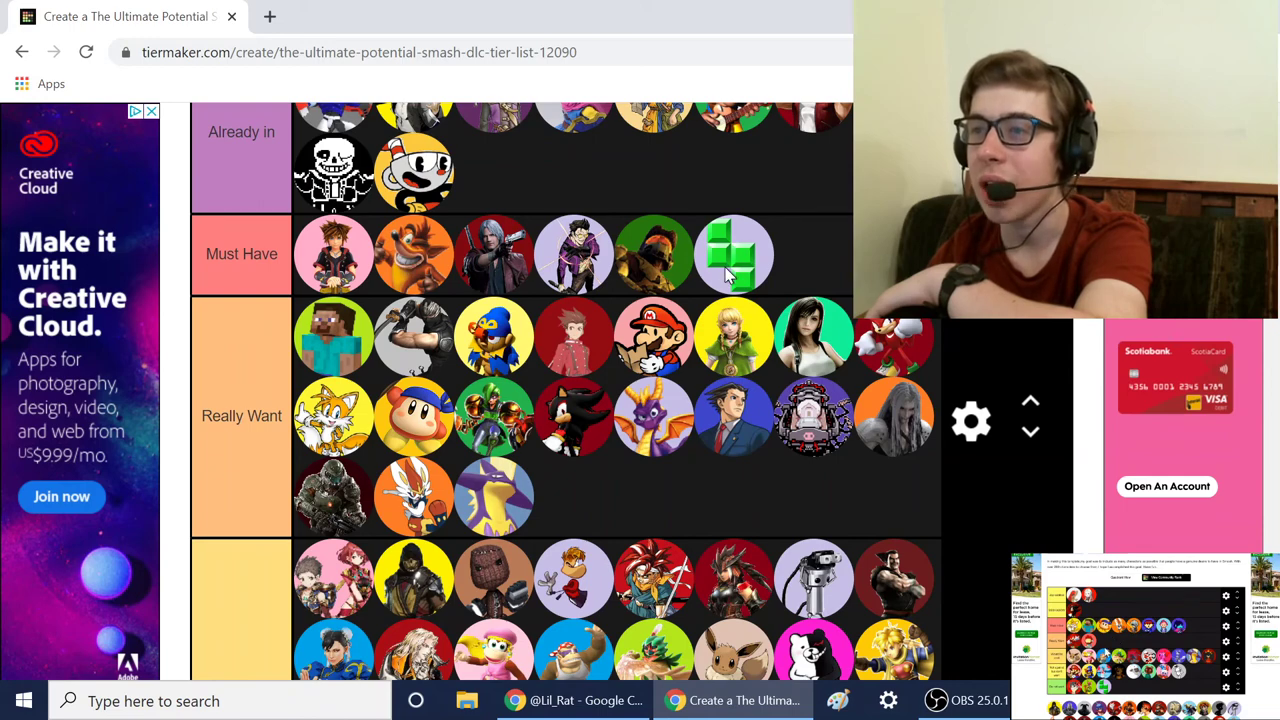
Step: Drop Tetris and Master Chief into Really Want, with Tetris first, and raise Cinderace to Must Have
{"action": "left_click_drag", "start_coordinate": [728, 275], "coordinate": [358, 345]}
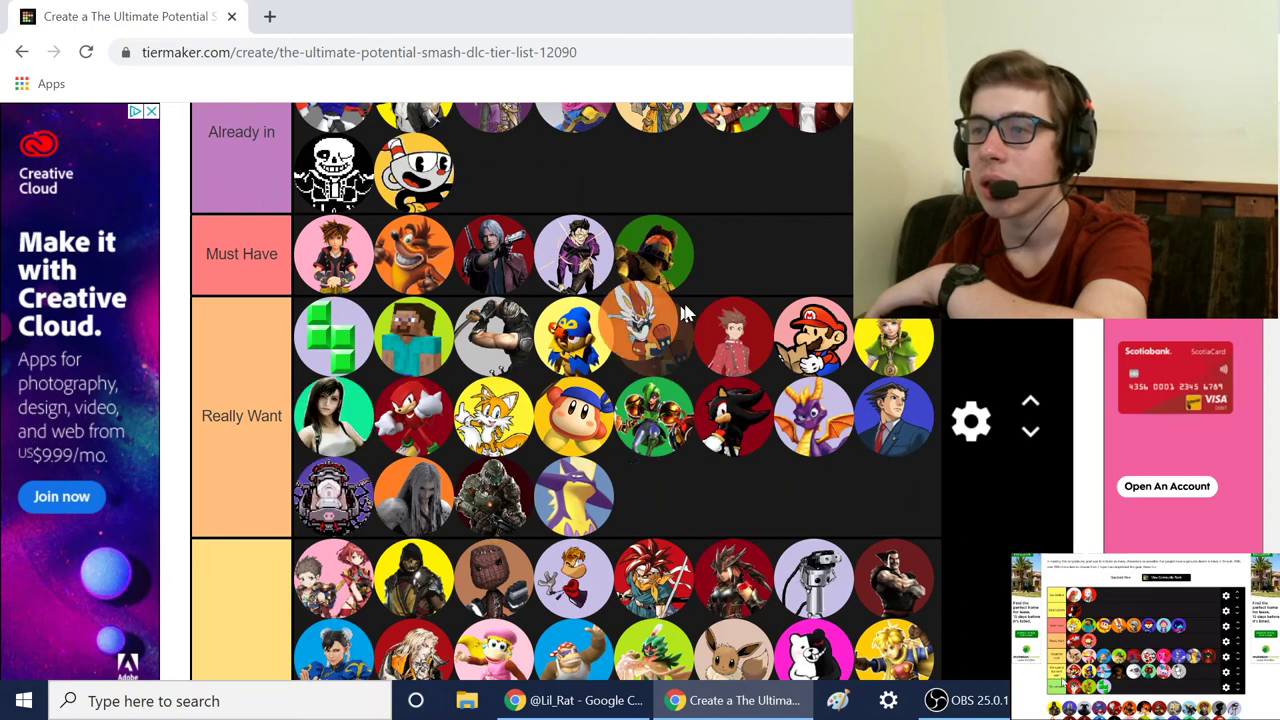
{"action": "left_click_drag", "start_coordinate": [510, 505], "coordinate": [735, 255]}
{"action": "mouse_move", "coordinate": [654, 255]}
{"action": "left_mouse_down"}
{"action": "mouse_move", "coordinate": [607, 492]}
{"action": "mouse_move", "coordinate": [440, 400]}
{"action": "left_mouse_up"}
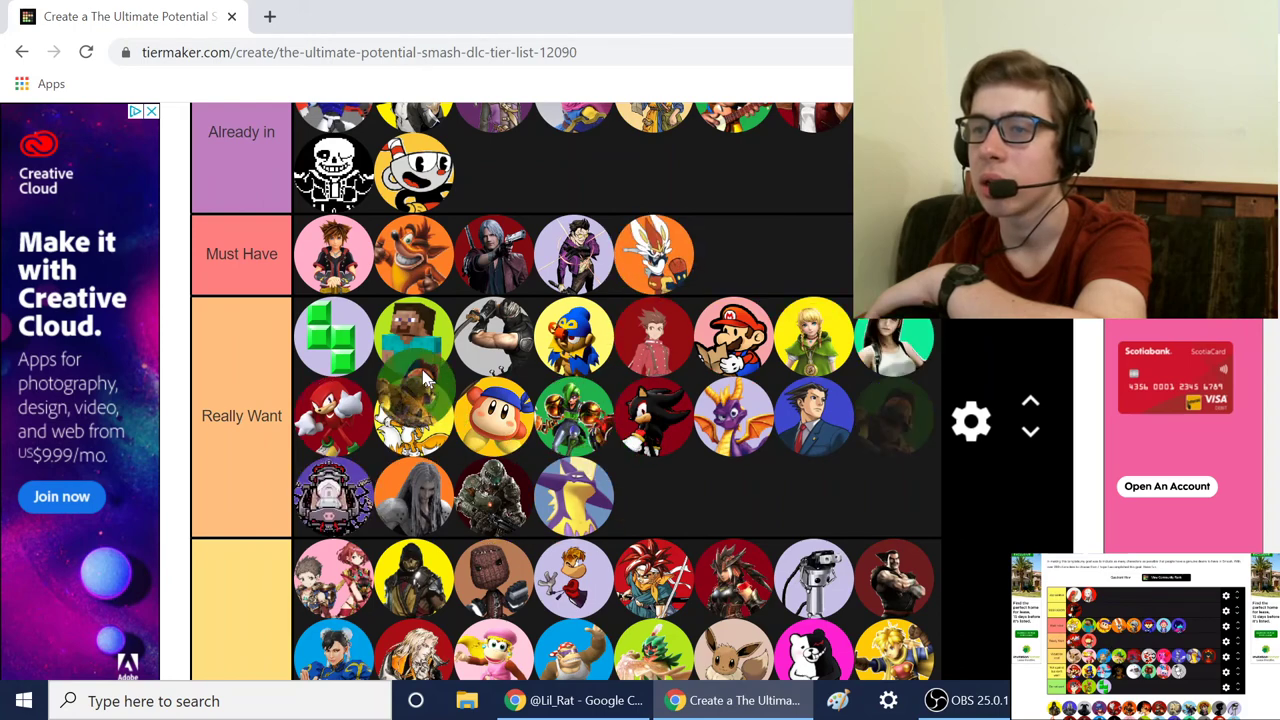
{"action": "left_click_drag", "start_coordinate": [408, 343], "coordinate": [358, 372]}
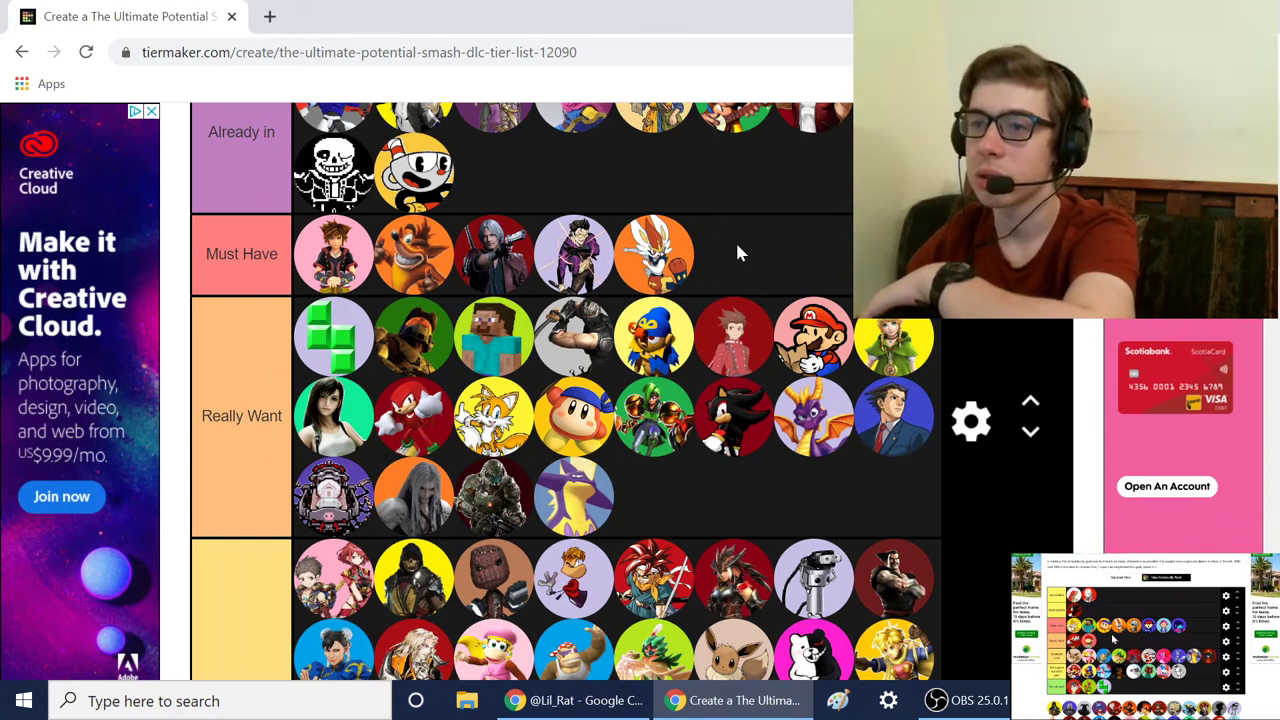
{"action": "scroll", "coordinate": [725, 406], "scroll_direction": "down", "scroll_amount": 5}
{"action": "scroll", "coordinate": [728, 425], "scroll_direction": "down", "scroll_amount": 2}
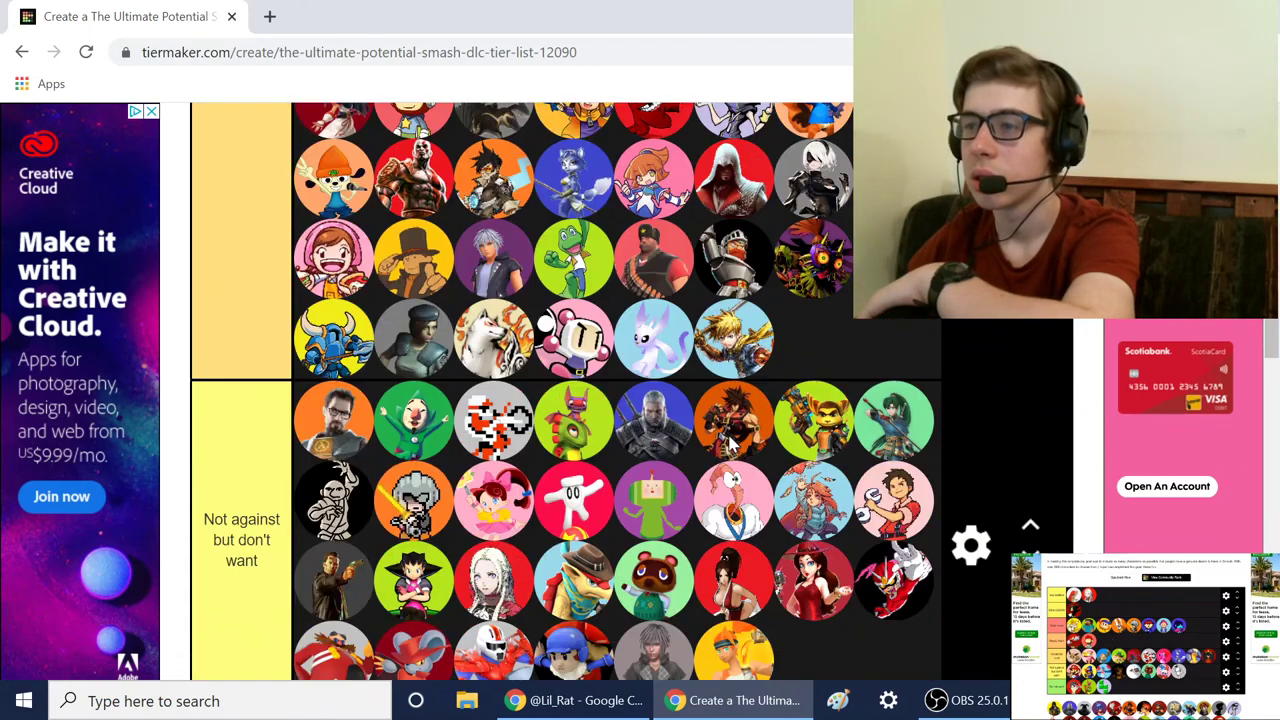
{"action": "scroll", "coordinate": [733, 517], "scroll_direction": "down", "scroll_amount": 2}
{"action": "scroll", "coordinate": [740, 518], "scroll_direction": "down", "scroll_amount": 2}
{"action": "scroll", "coordinate": [748, 520], "scroll_direction": "down", "scroll_amount": 2}
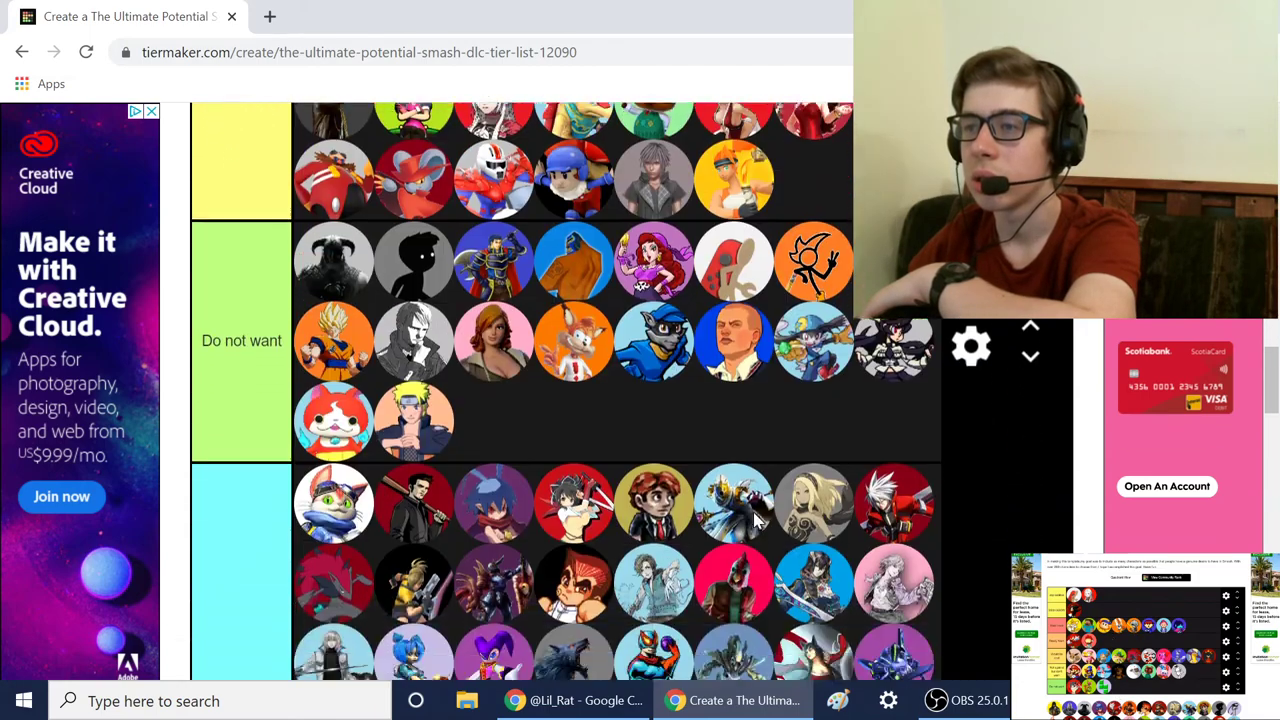
{"action": "scroll", "coordinate": [755, 521], "scroll_direction": "down", "scroll_amount": 2}
{"action": "scroll", "coordinate": [758, 523], "scroll_direction": "down", "scroll_amount": 1}
{"action": "scroll", "coordinate": [765, 527], "scroll_direction": "down", "scroll_amount": 1}
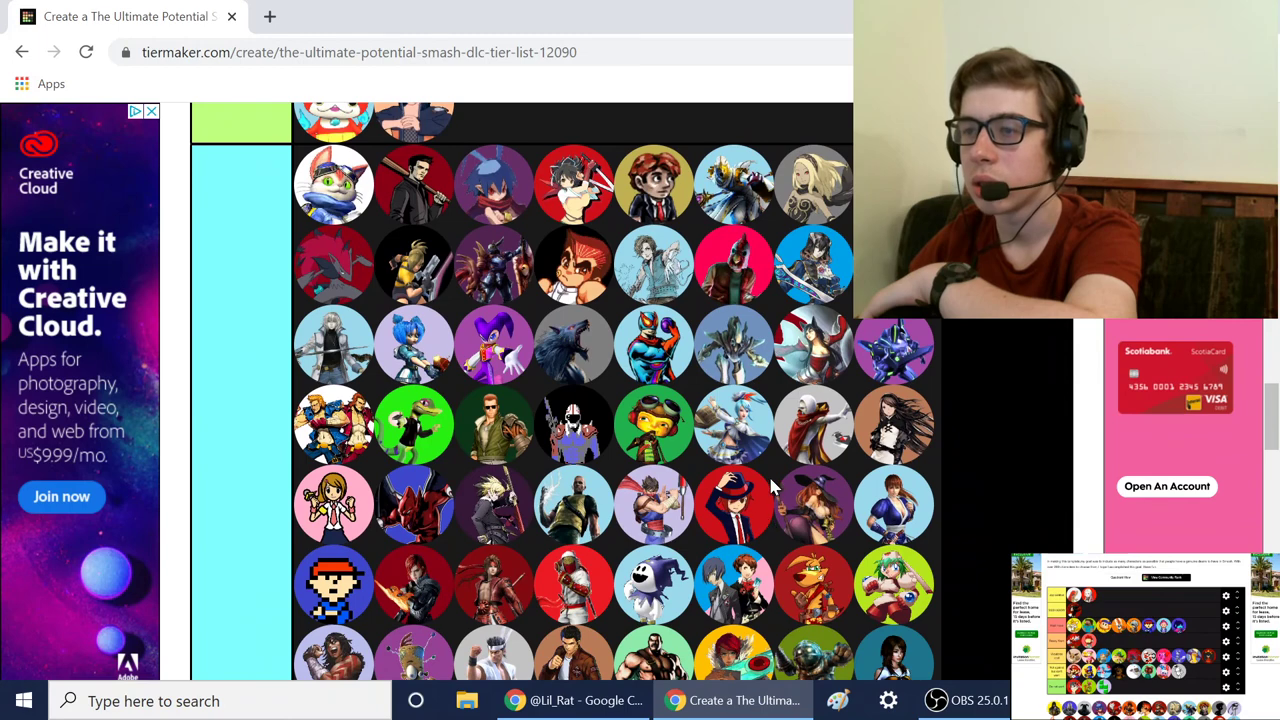
{"action": "scroll", "coordinate": [770, 480], "scroll_direction": "down", "scroll_amount": 1}
{"action": "scroll", "coordinate": [796, 500], "scroll_direction": "down", "scroll_amount": 1}
{"action": "scroll", "coordinate": [797, 502], "scroll_direction": "down", "scroll_amount": 1}
{"action": "scroll", "coordinate": [797, 502], "scroll_direction": "down", "scroll_amount": 1}
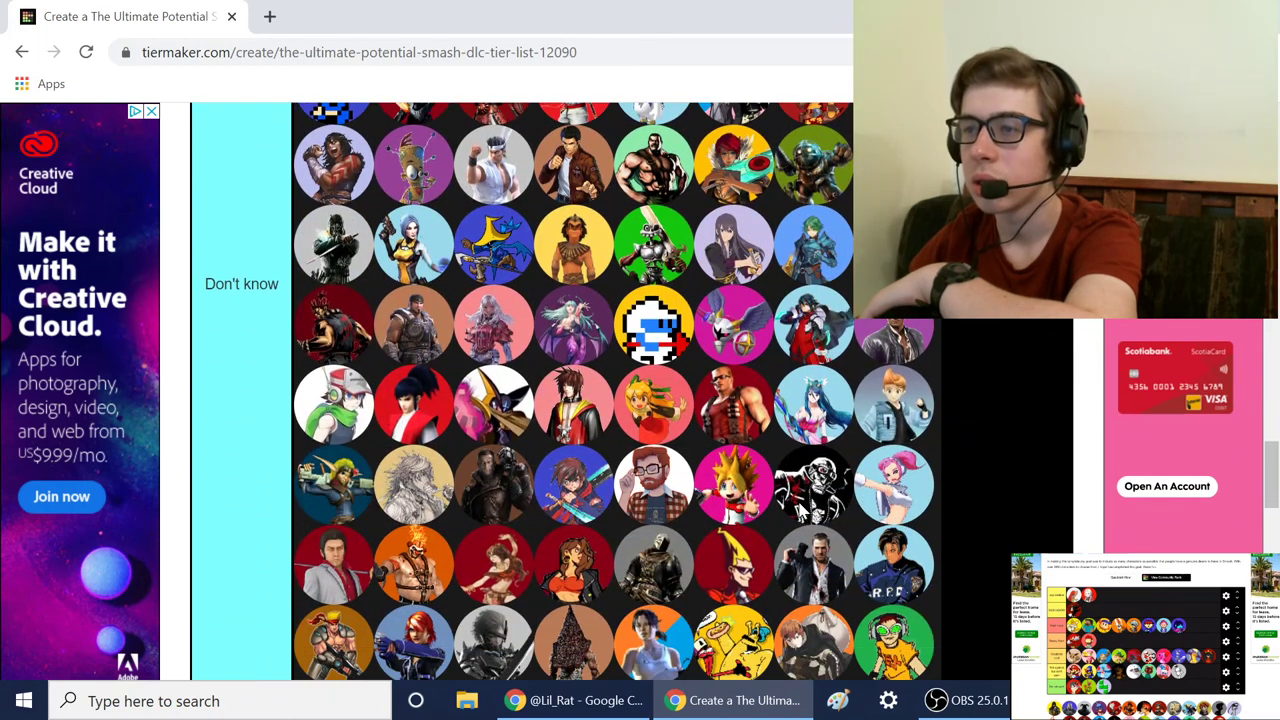
{"action": "scroll", "coordinate": [808, 513], "scroll_direction": "down", "scroll_amount": 1}
{"action": "scroll", "coordinate": [807, 514], "scroll_direction": "down", "scroll_amount": 1}
{"action": "scroll", "coordinate": [806, 515], "scroll_direction": "down", "scroll_amount": 1}
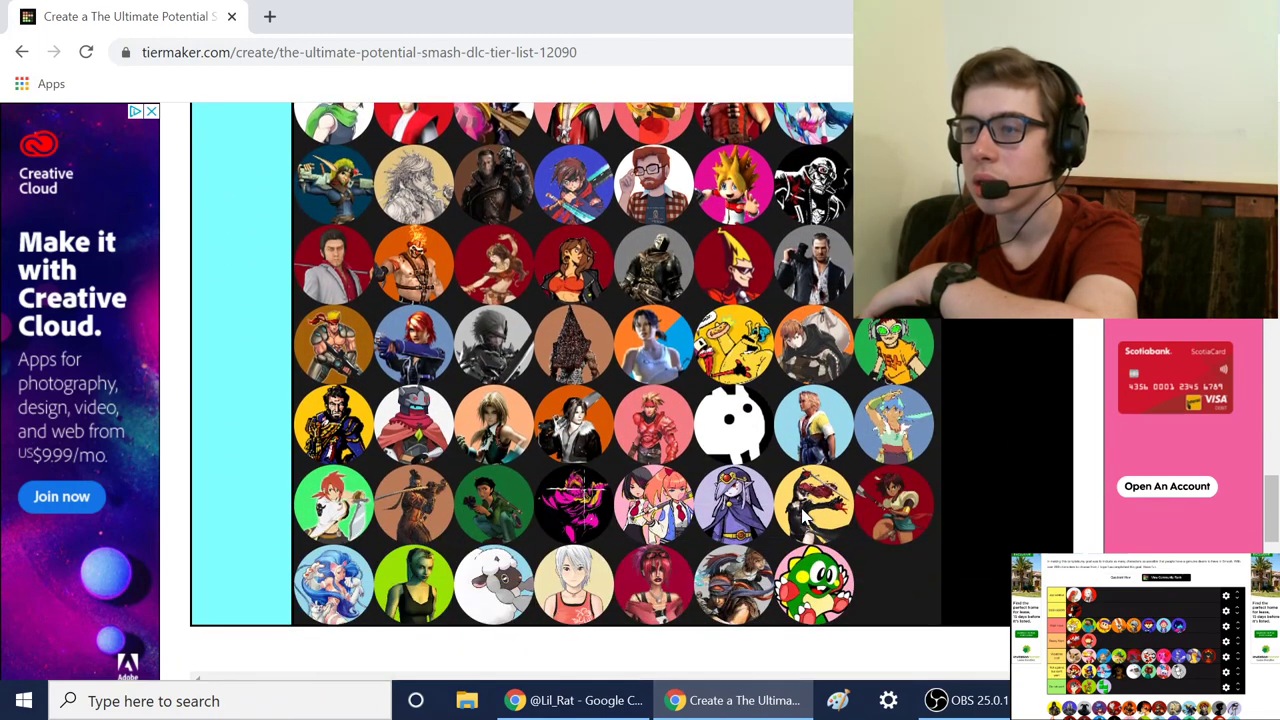
{"action": "scroll", "coordinate": [805, 517], "scroll_direction": "up", "scroll_amount": 1}
{"action": "scroll", "coordinate": [650, 570], "scroll_direction": "down", "scroll_amount": 2}
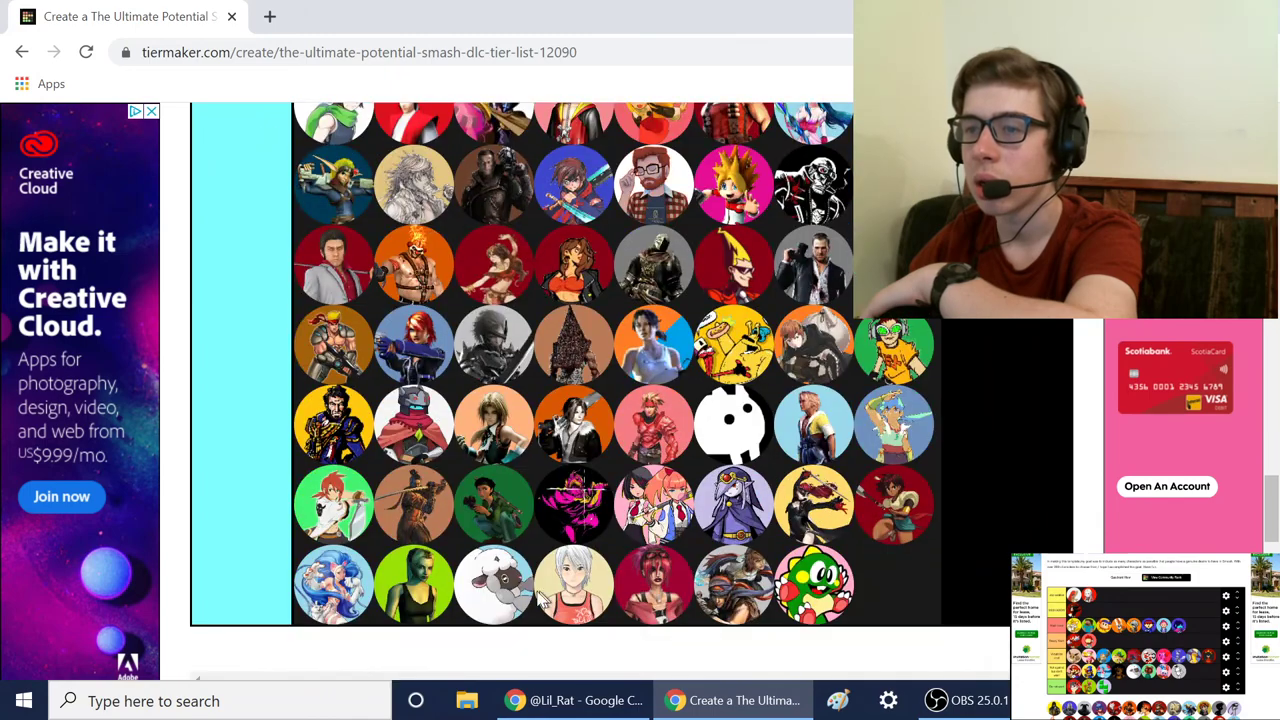
{"action": "mouse_move", "coordinate": [540, 600]}
{"action": "left_mouse_down"}
{"action": "mouse_move", "coordinate": [780, 480]}
{"action": "mouse_move", "coordinate": [843, 517]}
{"action": "mouse_move", "coordinate": [722, 515]}
{"action": "left_mouse_up"}
{"action": "scroll", "coordinate": [700, 500], "scroll_direction": "up", "scroll_amount": 2}
{"action": "scroll", "coordinate": [720, 490], "scroll_direction": "up", "scroll_amount": 2}
{"action": "scroll", "coordinate": [780, 480], "scroll_direction": "up", "scroll_amount": 2}
{"action": "scroll", "coordinate": [790, 490], "scroll_direction": "up", "scroll_amount": 2}
{"action": "scroll", "coordinate": [810, 500], "scroll_direction": "up", "scroll_amount": 2}
{"action": "scroll", "coordinate": [835, 512], "scroll_direction": "up", "scroll_amount": 3}
{"action": "scroll", "coordinate": [830, 515], "scroll_direction": "up", "scroll_amount": 2}
{"action": "scroll", "coordinate": [800, 515], "scroll_direction": "up", "scroll_amount": 2}
{"action": "scroll", "coordinate": [760, 515], "scroll_direction": "up", "scroll_amount": 2}
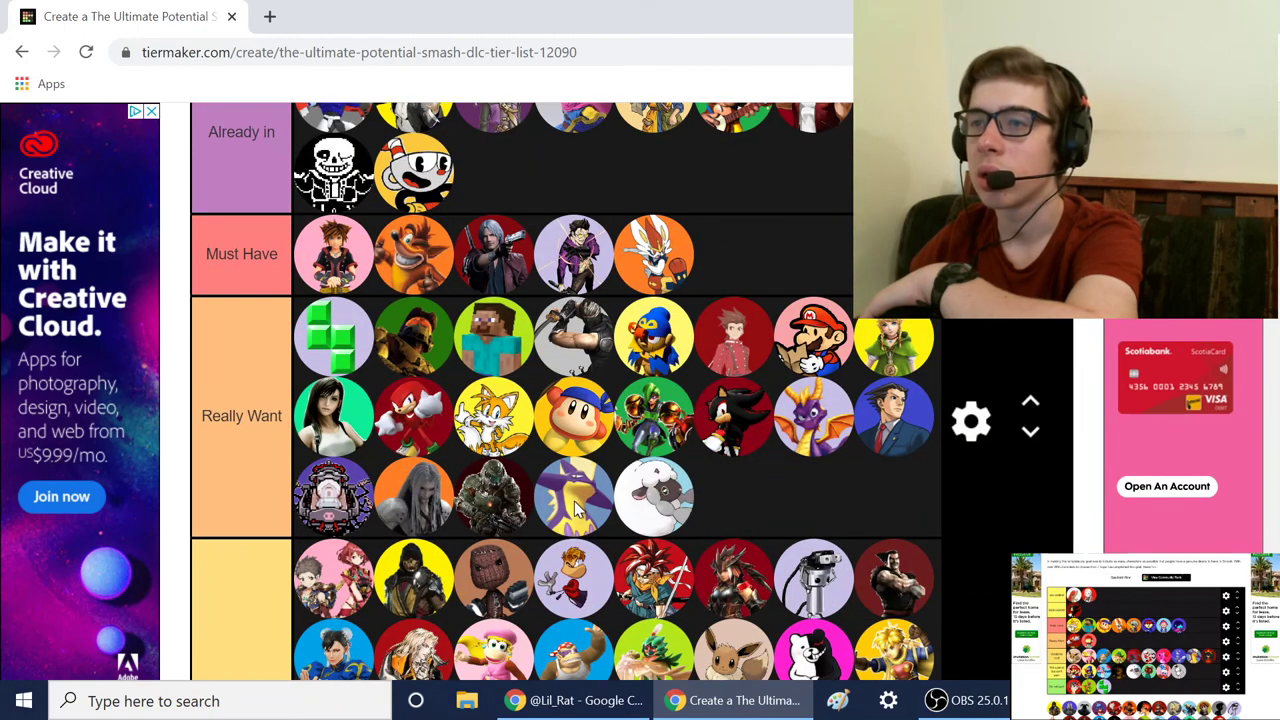
Step: Move Toxtricity to the end of Really Want's first row and the sheep to the second row's start
{"action": "mouse_move", "coordinate": [560, 465]}
{"action": "left_mouse_down"}
{"action": "mouse_move", "coordinate": [805, 352]}
{"action": "mouse_move", "coordinate": [870, 345]}
{"action": "left_mouse_up"}
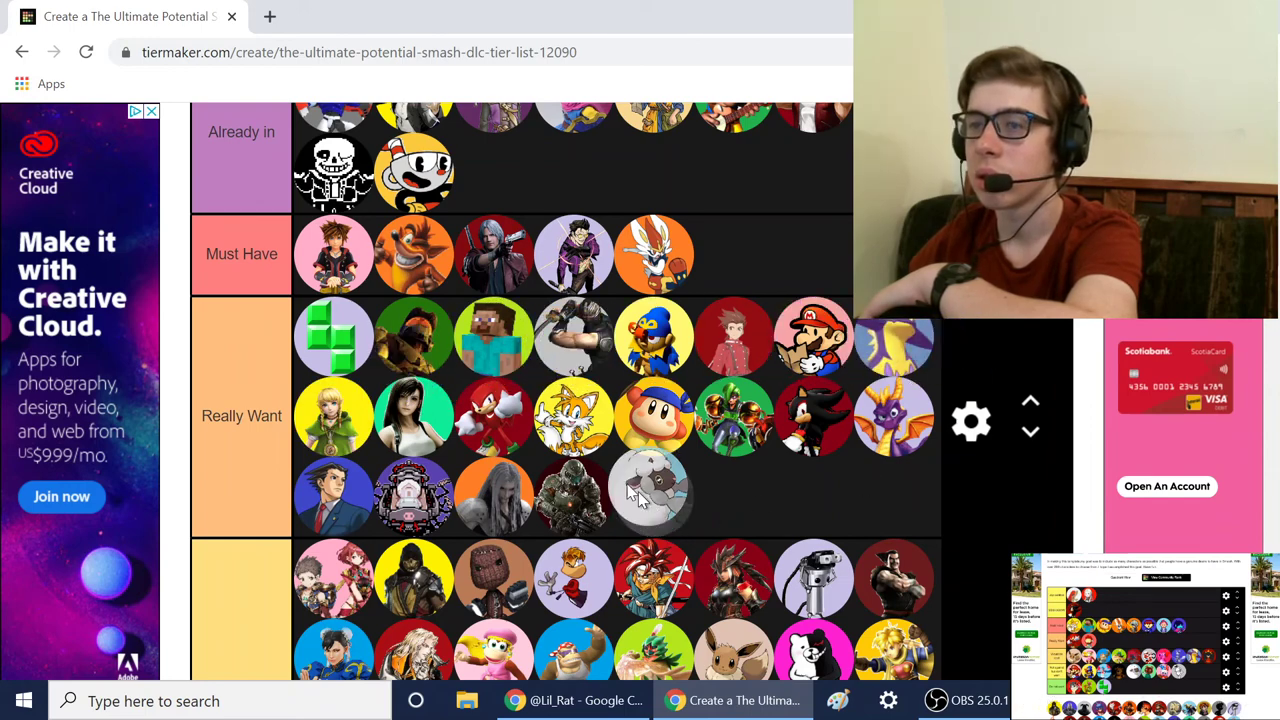
{"action": "left_click_drag", "start_coordinate": [680, 530], "coordinate": [333, 415]}
{"action": "scroll", "coordinate": [864, 514], "scroll_direction": "up", "scroll_amount": 1}
{"action": "scroll", "coordinate": [864, 514], "scroll_direction": "up", "scroll_amount": 3}
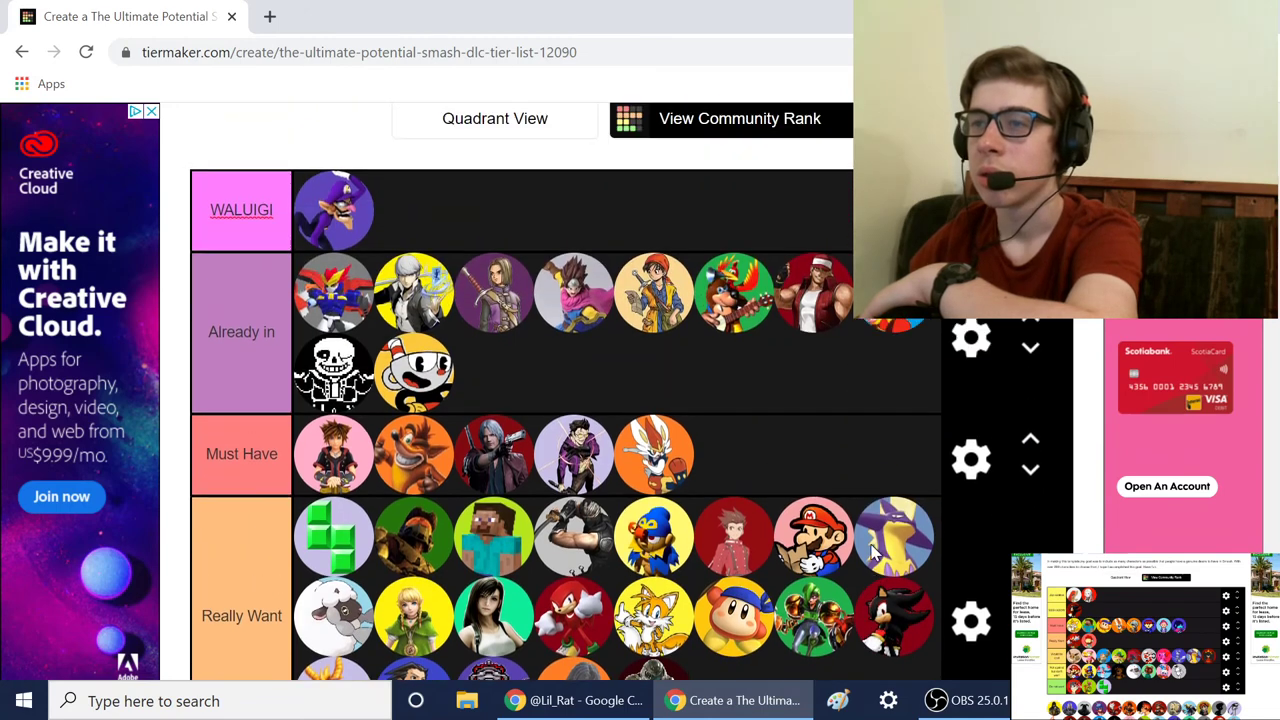
{"action": "scroll", "coordinate": [722, 367], "scroll_direction": "down", "scroll_amount": 1}
{"action": "scroll", "coordinate": [722, 367], "scroll_direction": "down", "scroll_amount": 3}
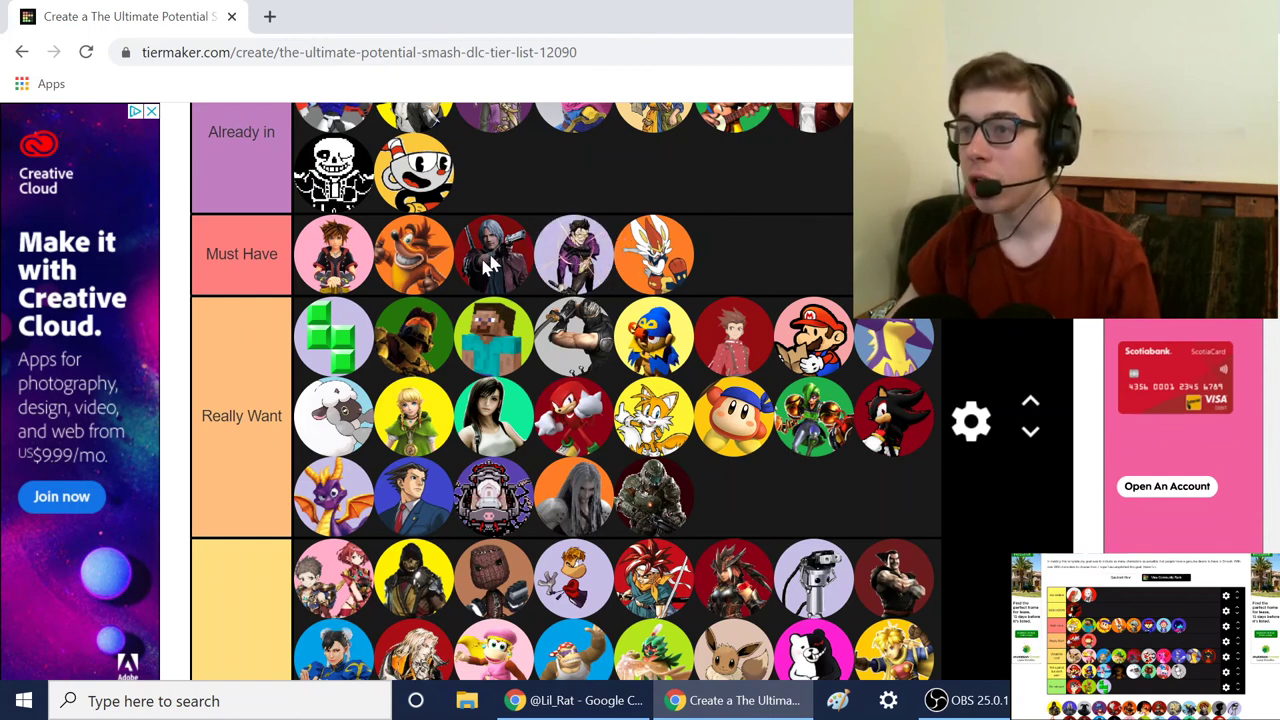
{"action": "left_click_drag", "start_coordinate": [490, 263], "coordinate": [492, 266]}
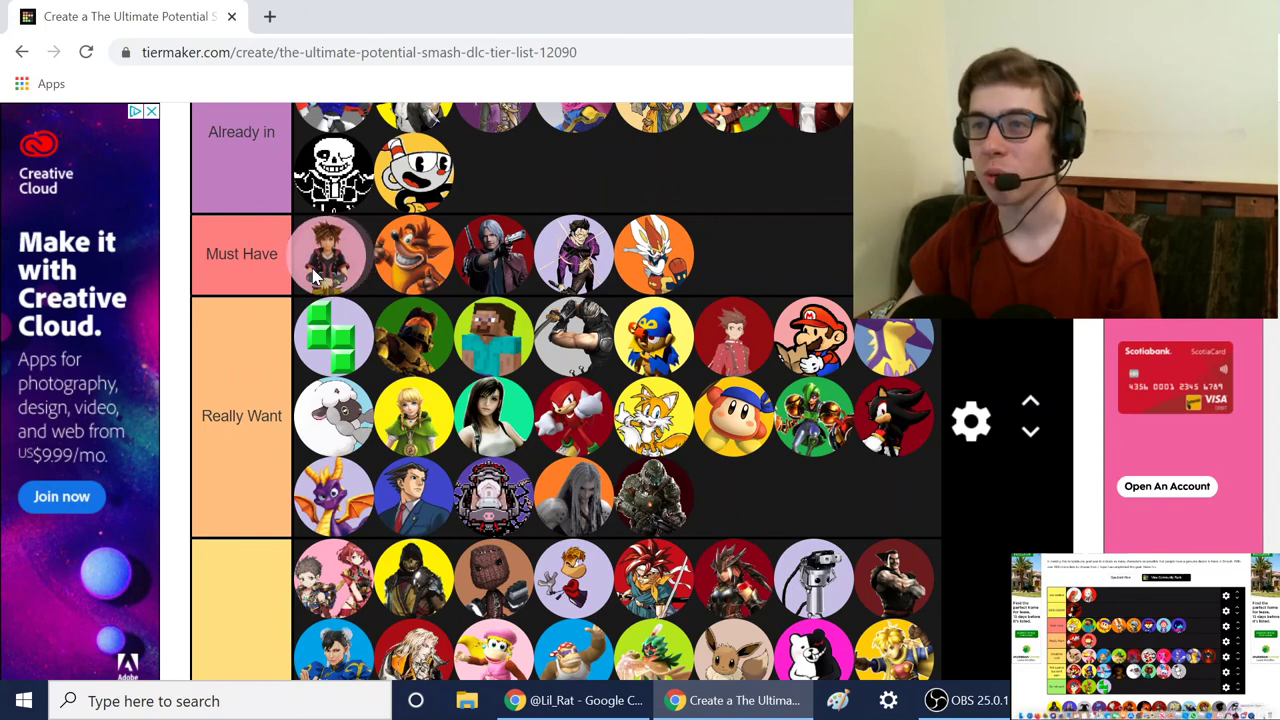
Step: Move the friend's tier list capture back to the top-left corner of the OBS preview
{"action": "left_click", "coordinate": [981, 704]}
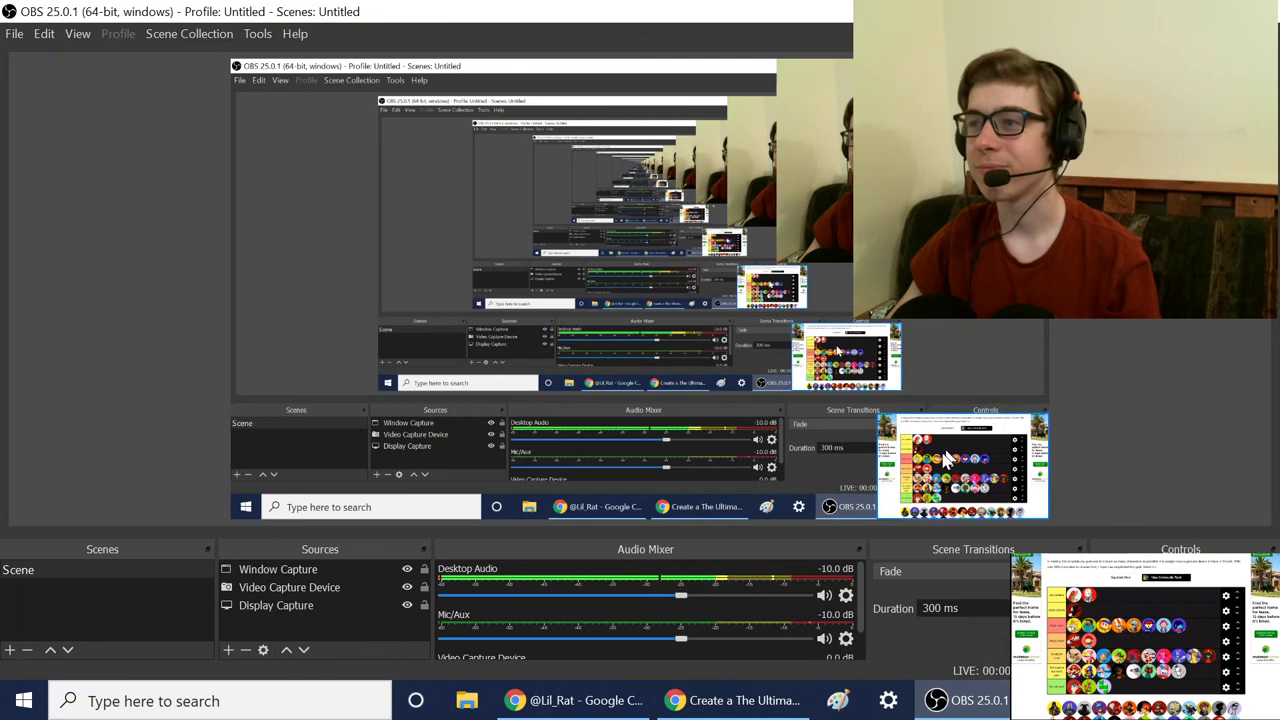
{"action": "mouse_move", "coordinate": [690, 256]}
{"action": "left_mouse_down"}
{"action": "mouse_move", "coordinate": [281, 122]}
{"action": "mouse_move", "coordinate": [386, 165]}
{"action": "left_mouse_up"}
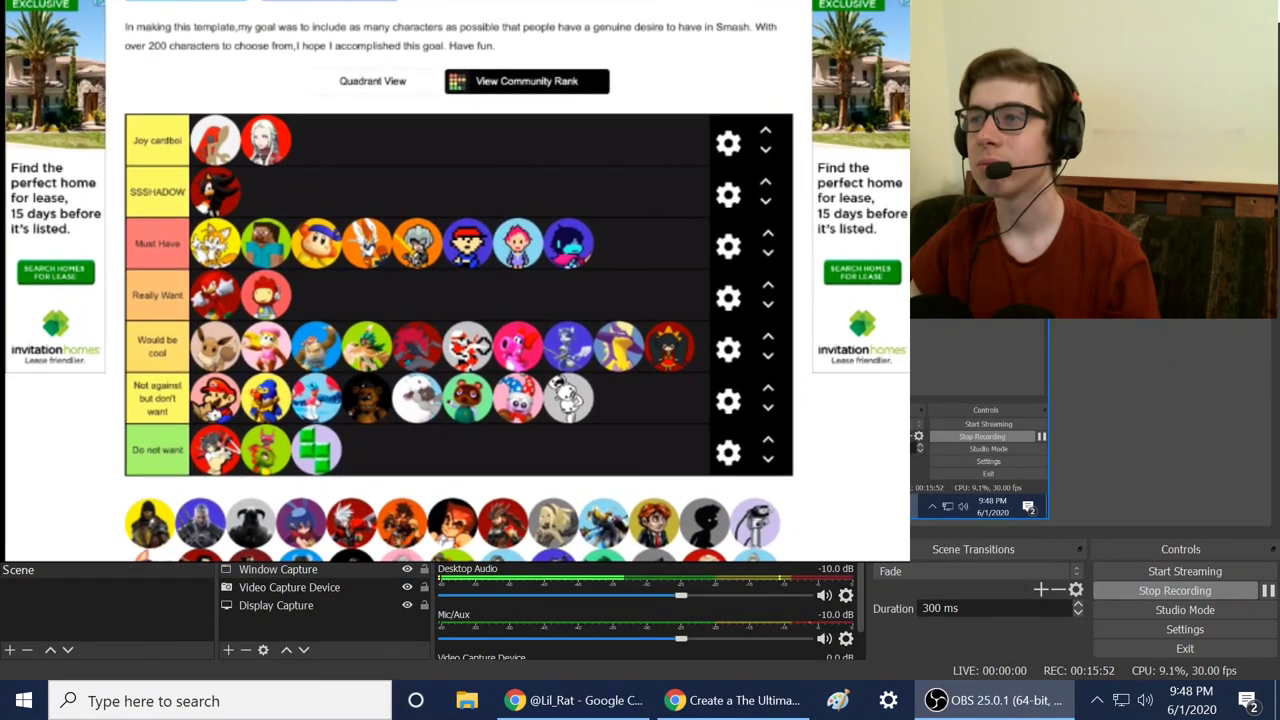
Step: Open the OBS preview's context menu, then dismiss it without changes
{"action": "right_click", "coordinate": [1188, 392]}
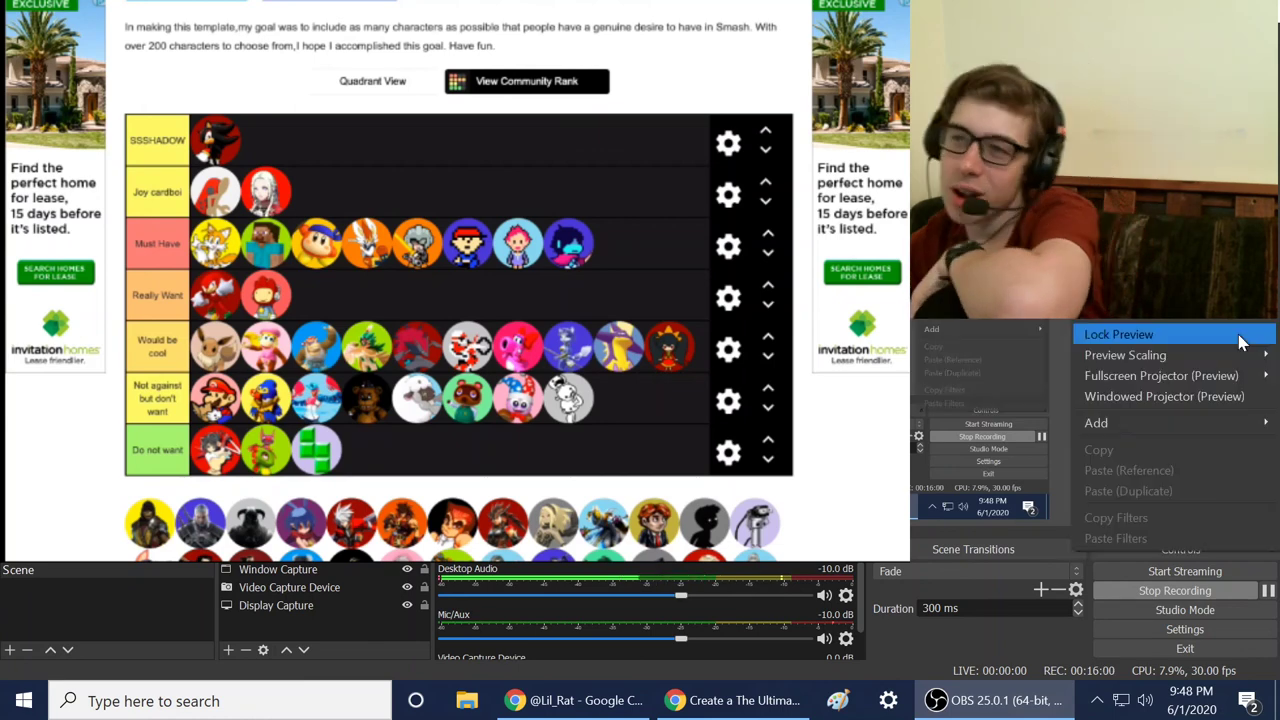
{"action": "left_click", "coordinate": [38, 372]}
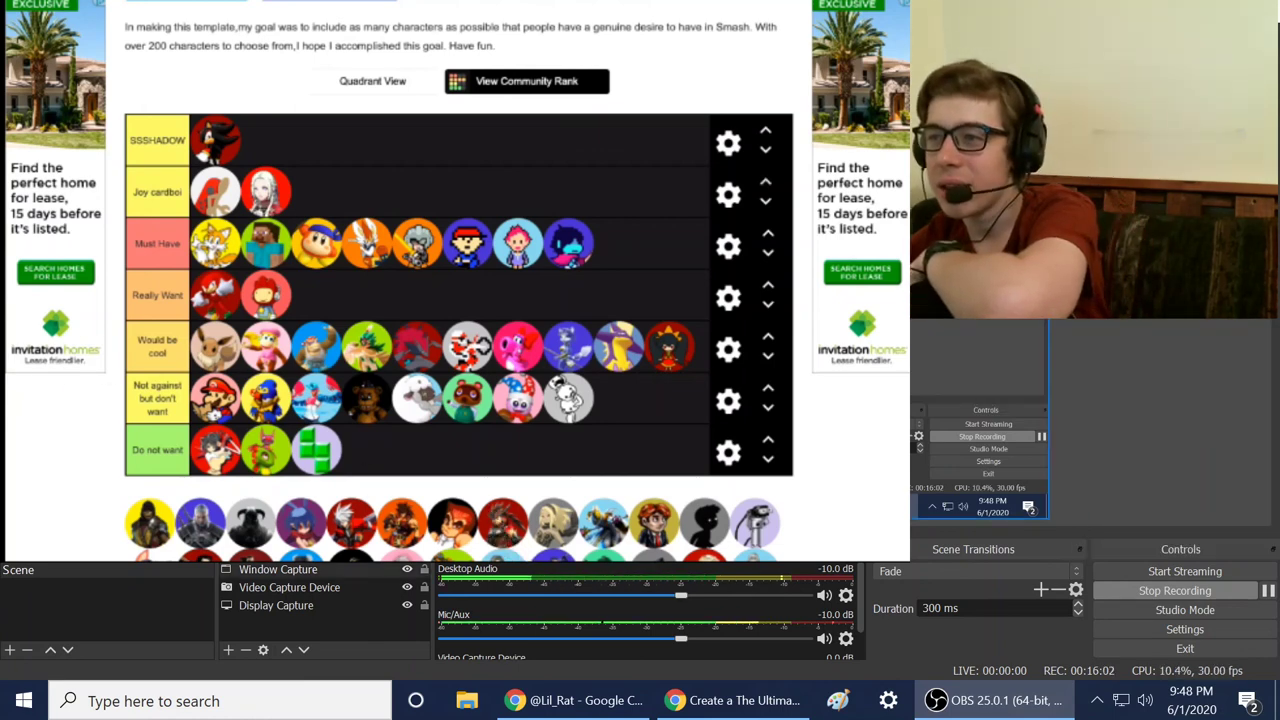